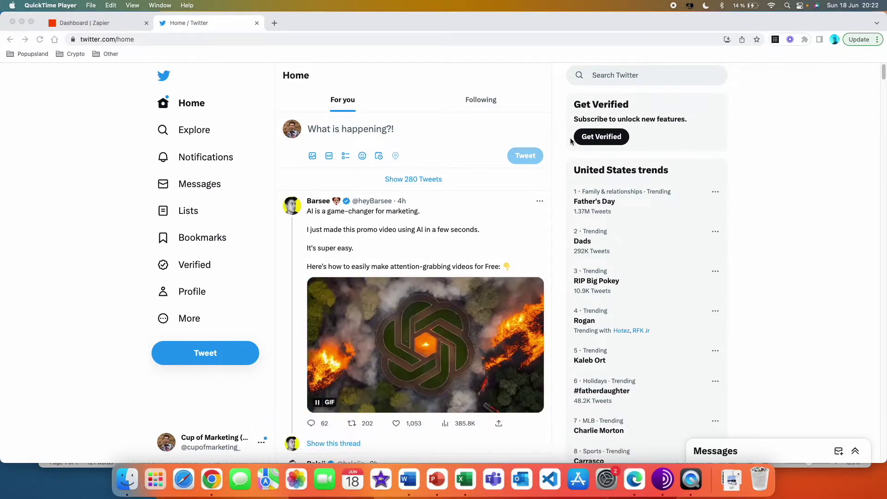
# - Search Twitter for "marketing"
pyautogui.click(633, 76)
pyautogui.click(635, 76)
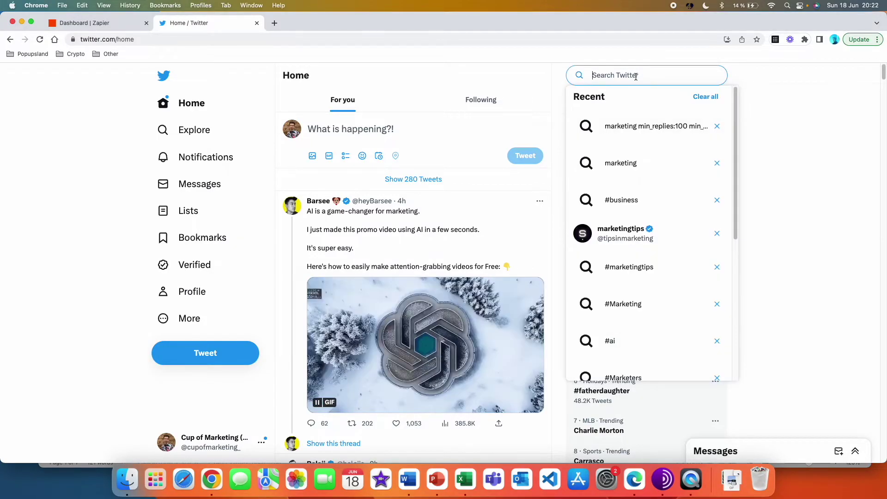
pyautogui.write('marketing')
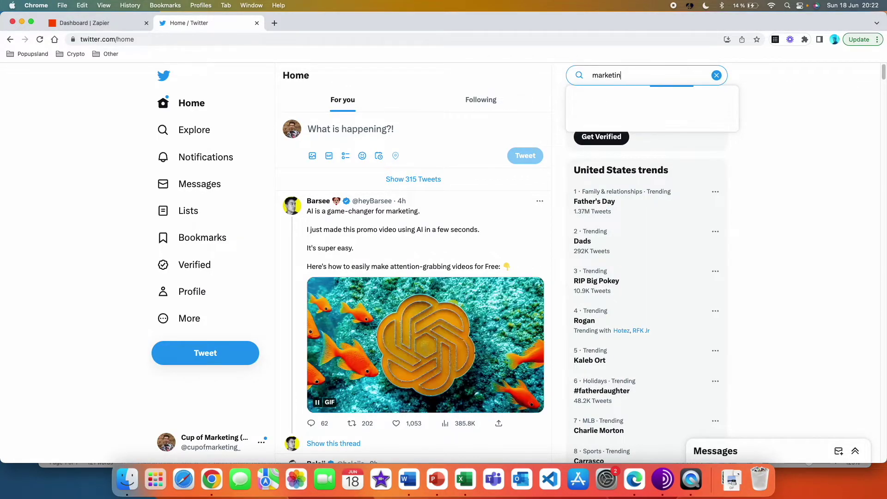
pyautogui.press('Return')
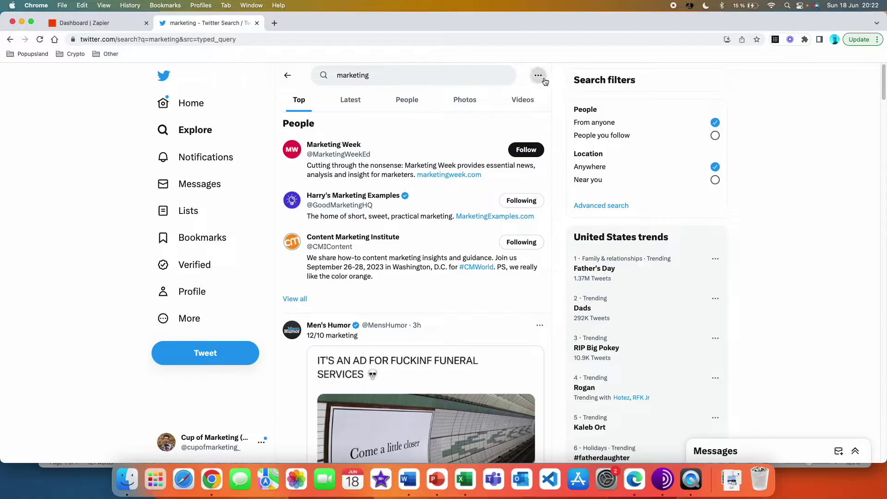
# - Open the advanced search and require the word "marketing" in all results
pyautogui.click(538, 75)
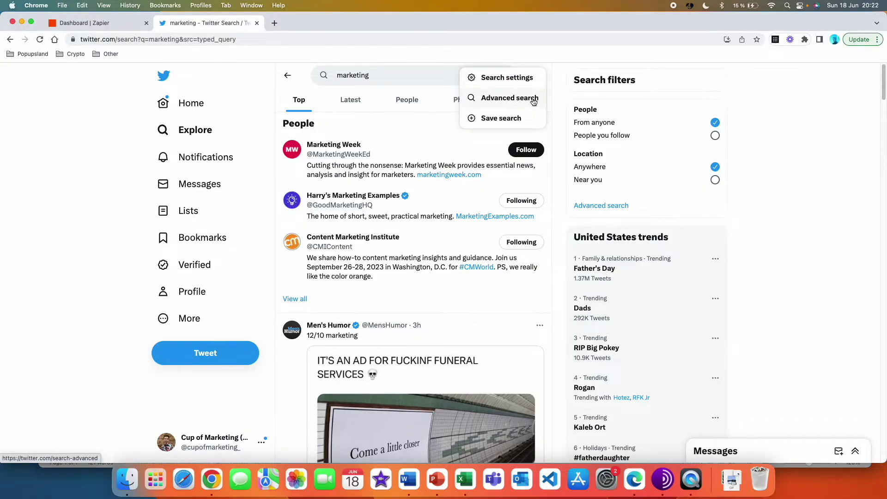
pyautogui.click(510, 98)
pyautogui.press('super+l')
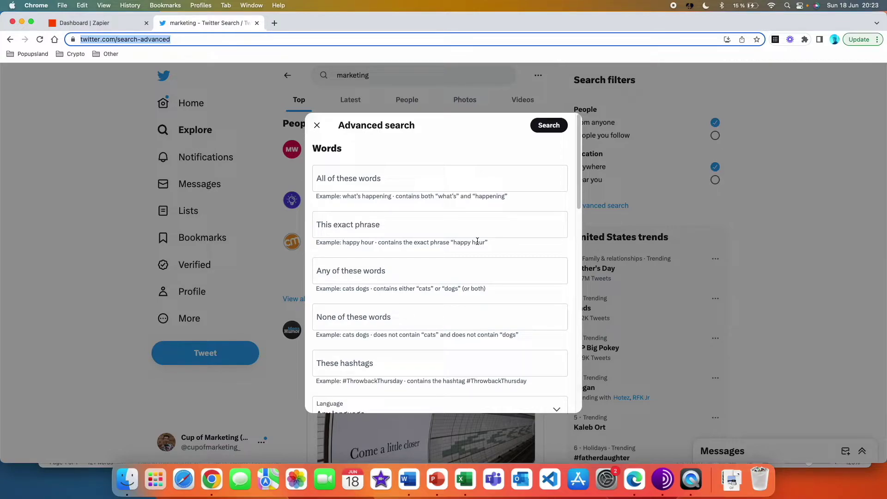
pyautogui.click(389, 169)
pyautogui.write('marketing')
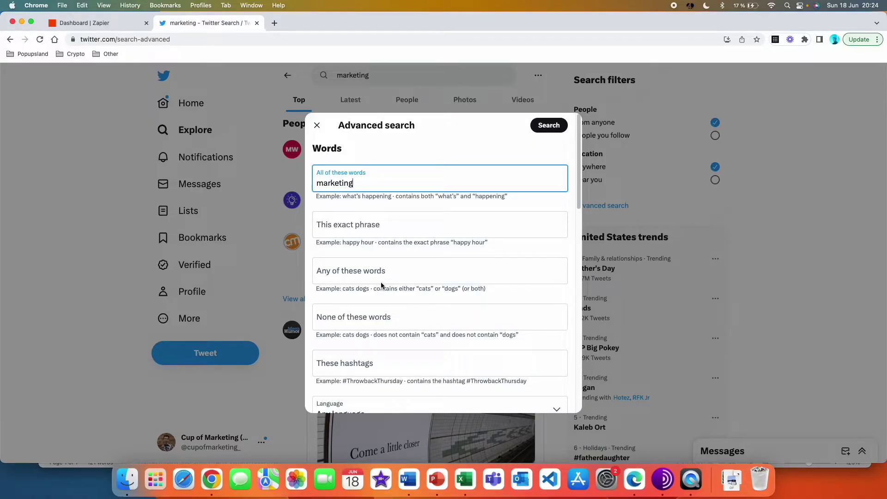
# - Set the search language to English and turn off the Replies and Links filters
pyautogui.scroll(-2, 350, 331)
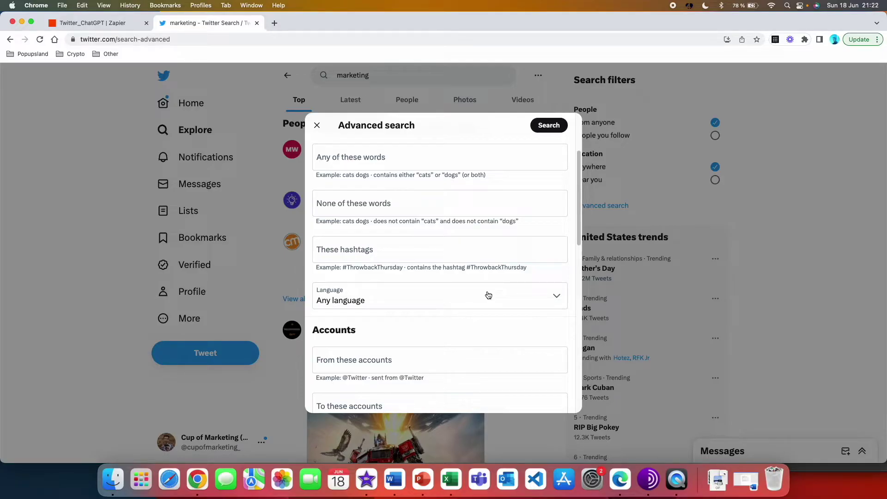
pyautogui.click(489, 295)
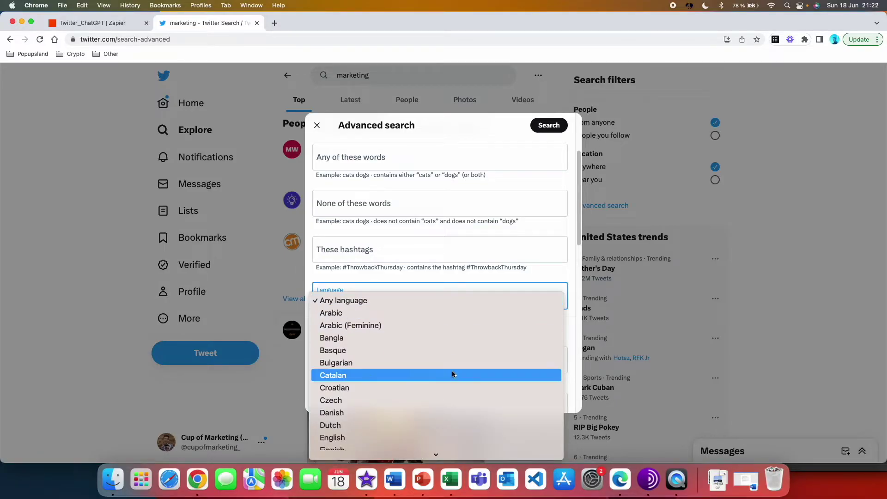
pyautogui.click(452, 437)
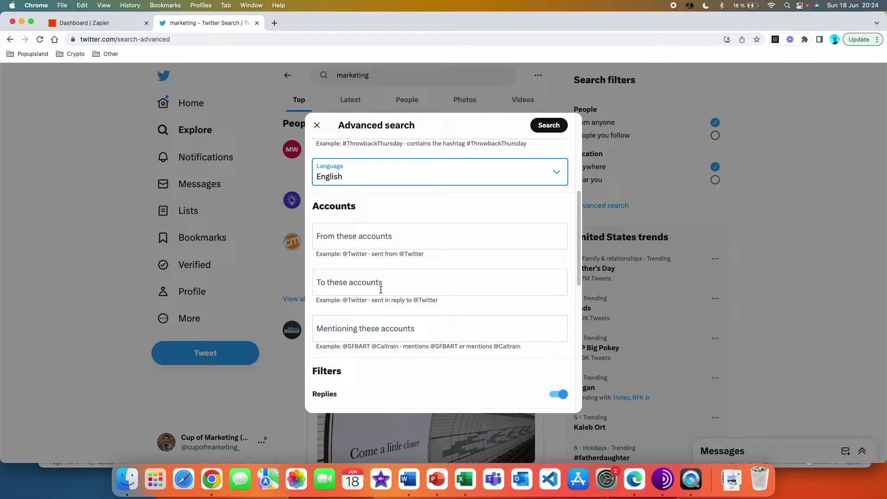
pyautogui.scroll(-4, 562, 229)
pyautogui.click(563, 228)
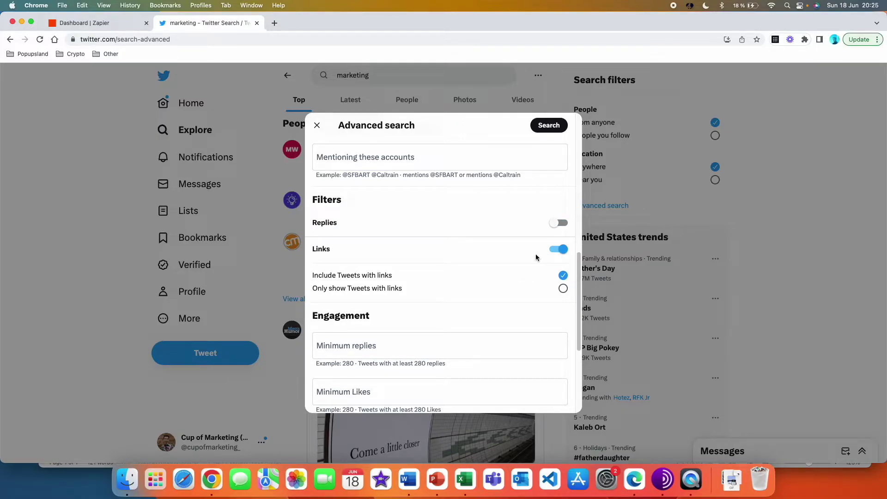
pyautogui.click(559, 250)
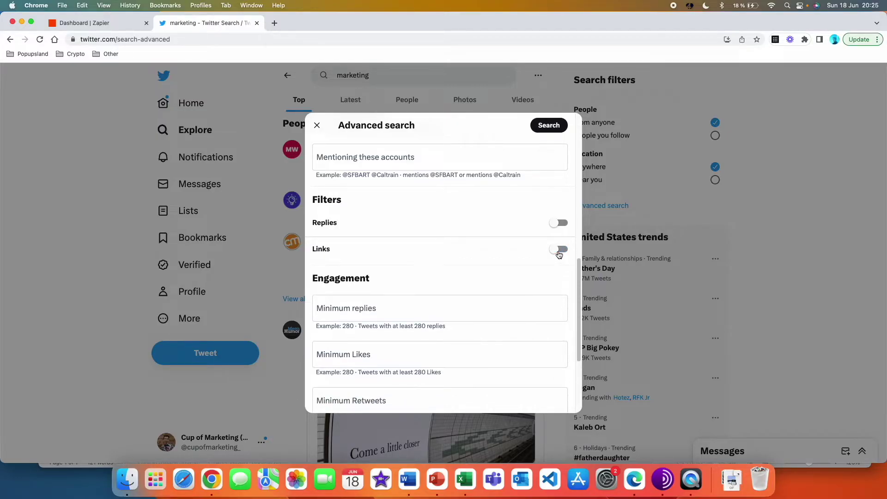
# - Set the engagement minimums to 100 Retweets, 500 Likes and 10 replies
pyautogui.scroll(-2, 366, 214)
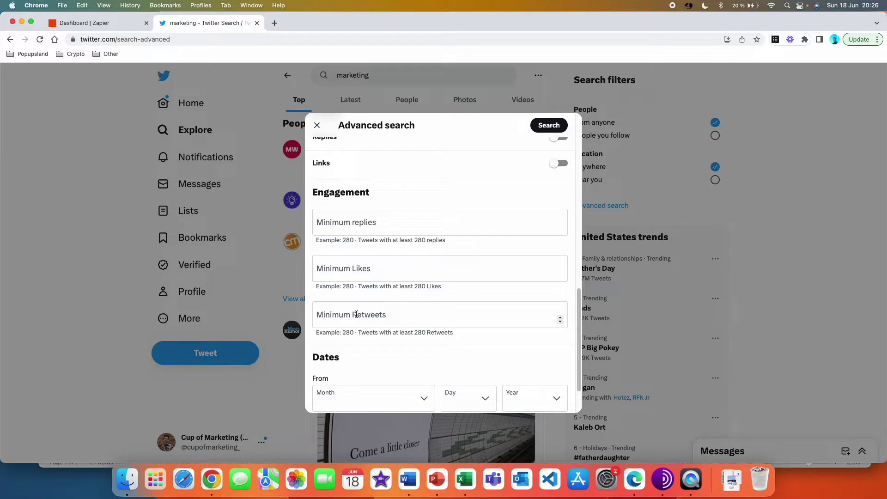
pyautogui.click(392, 318)
pyautogui.write('100')
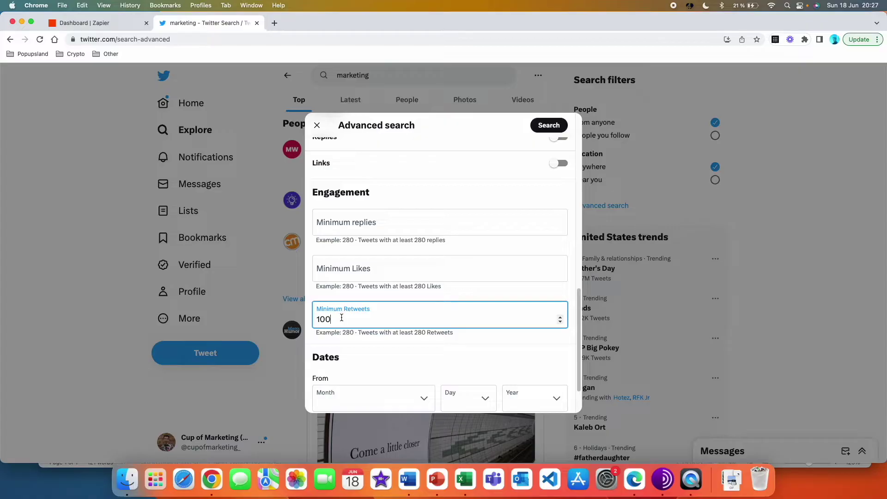
pyautogui.click(350, 272)
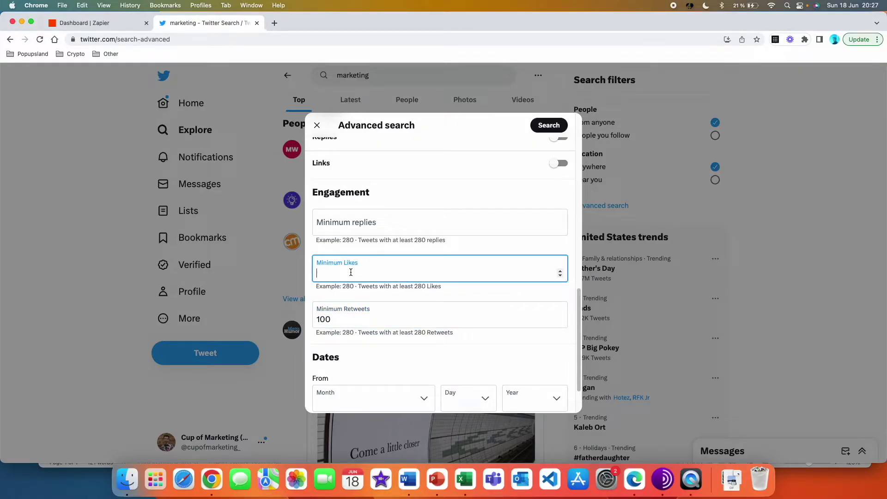
pyautogui.write('500')
pyautogui.click(350, 222)
pyautogui.write('10')
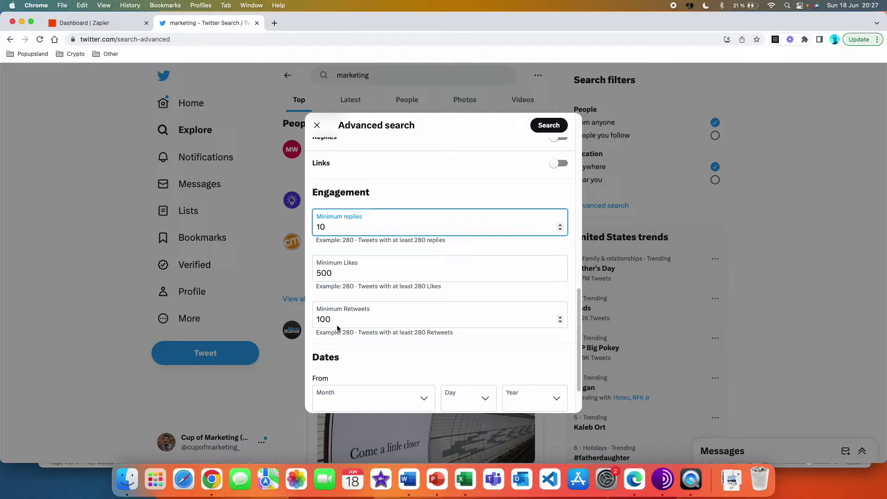
# - Run the advanced search, leaving the dates empty, and review the matching tweets and the keyword in the generated query
pyautogui.scroll(-2, 338, 329)
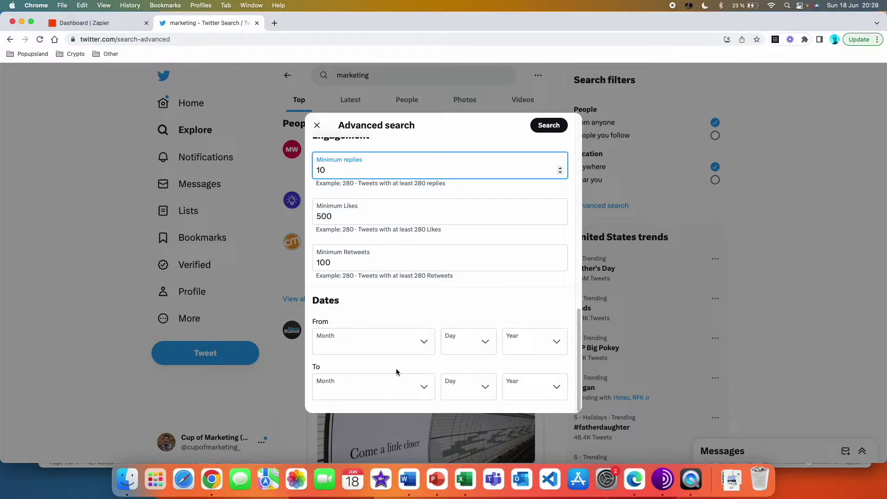
pyautogui.click(550, 131)
pyautogui.scroll(-3, 537, 132)
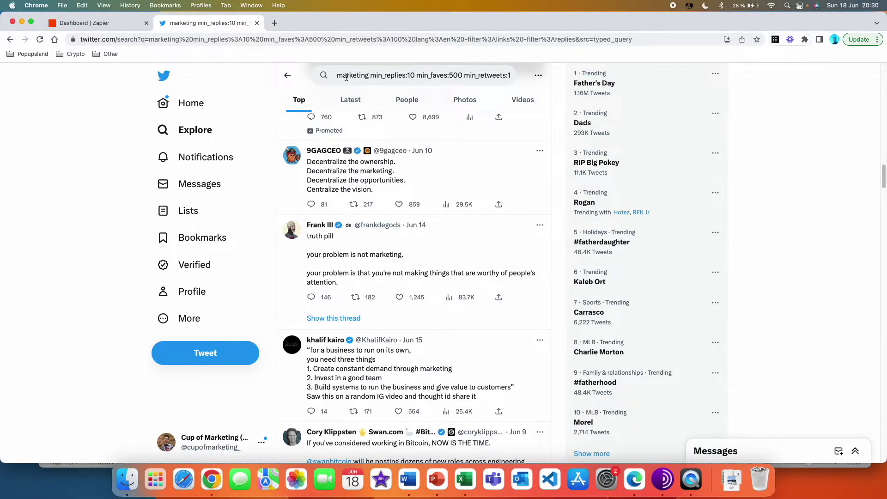
pyautogui.doubleClick(366, 77)
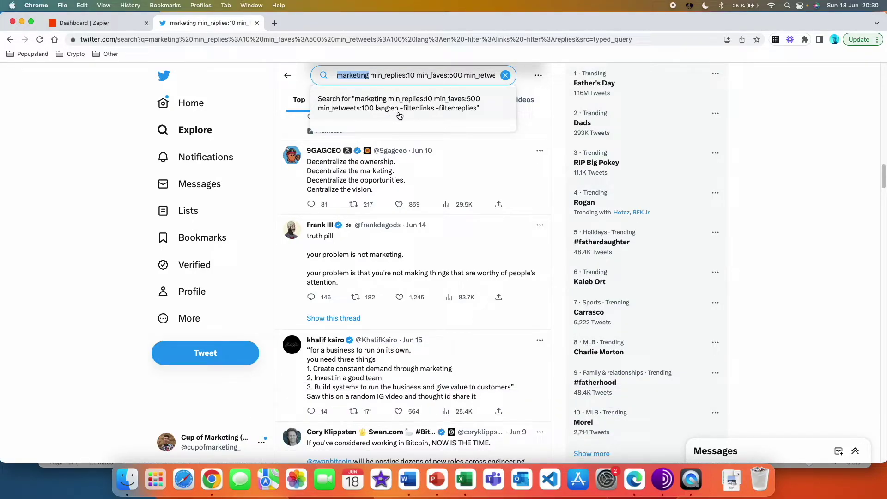
pyautogui.click(435, 117)
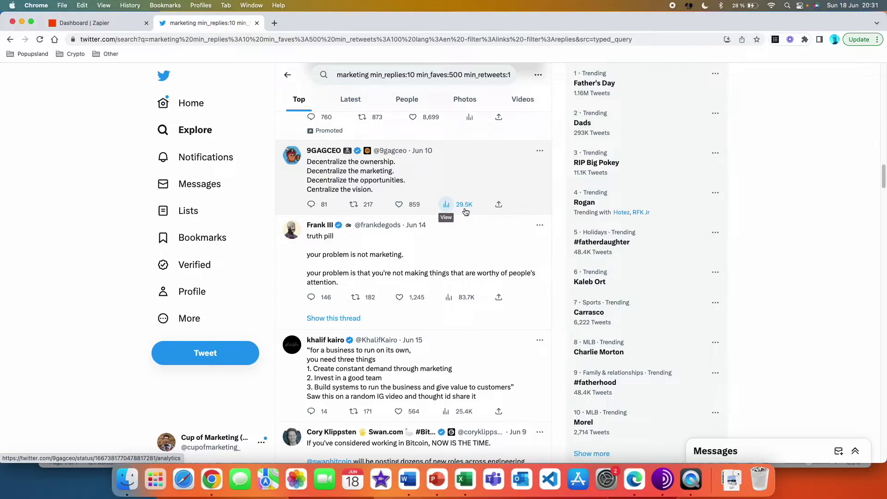
# - Switch to Zapier and create a new Zap with Schedule by Zapier as the trigger app
pyautogui.hotkey('ctrl', 'shift', 'Tab')
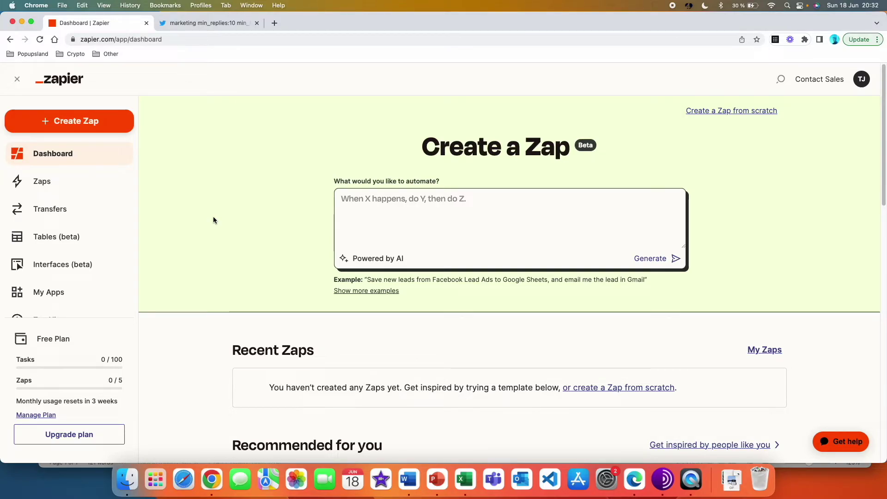
pyautogui.click(104, 123)
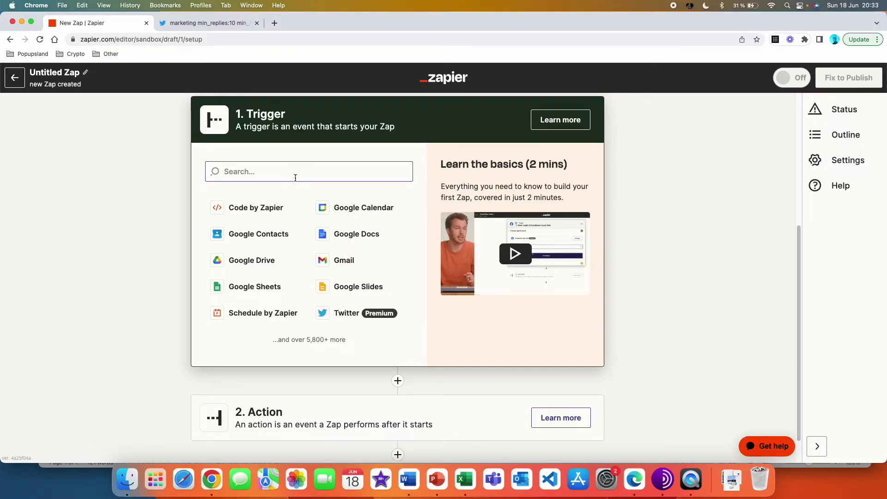
pyautogui.click(295, 177)
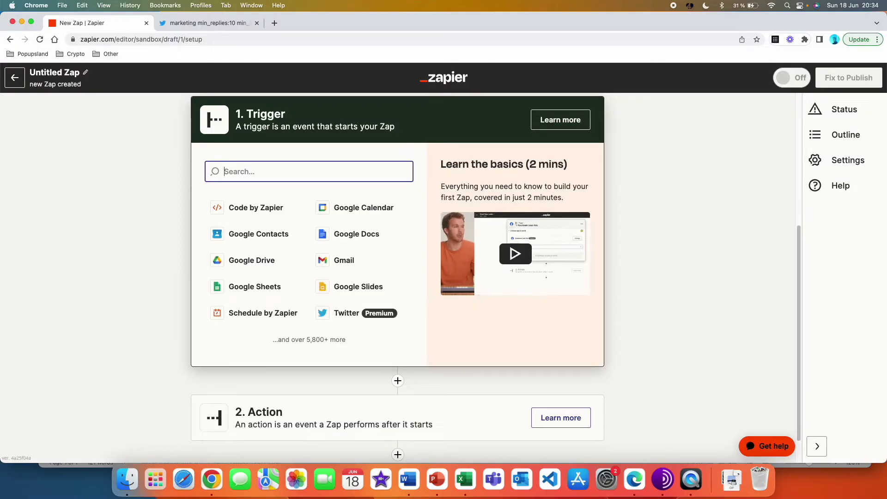
pyautogui.write('sched')
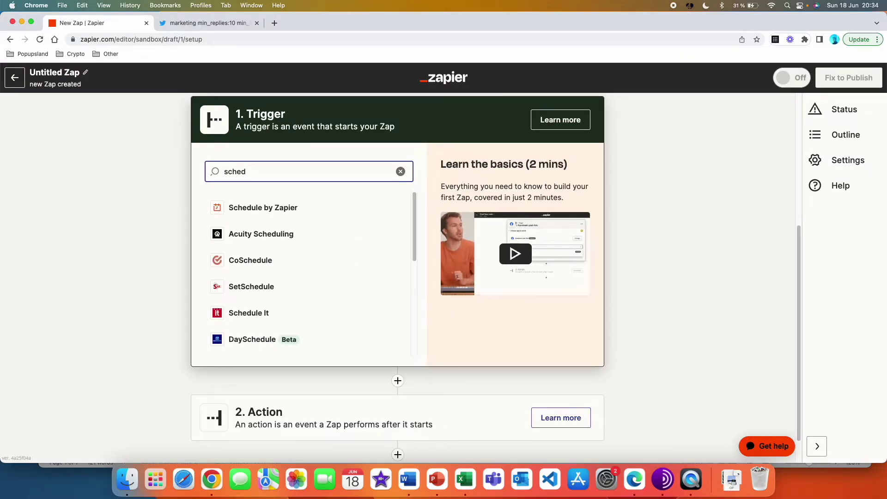
pyautogui.click(284, 206)
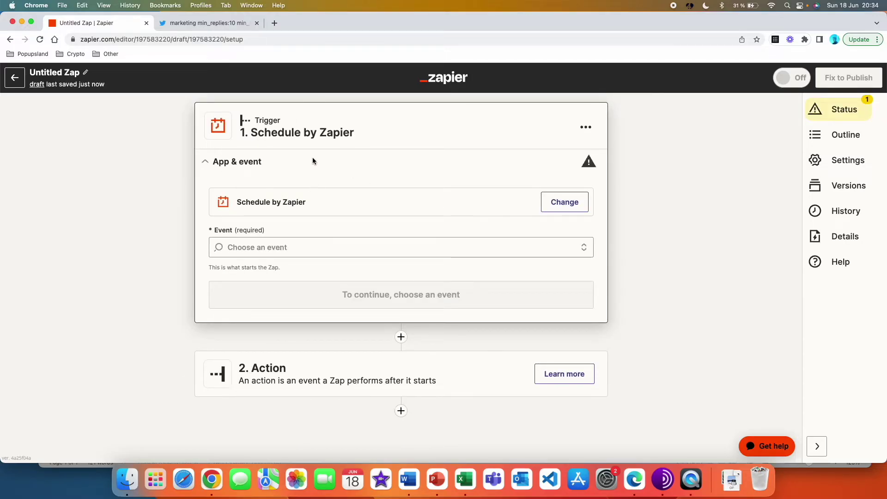
# - Set the trigger event to Every Day with 9pm as the time of day, and continue to the test
pyautogui.click(313, 252)
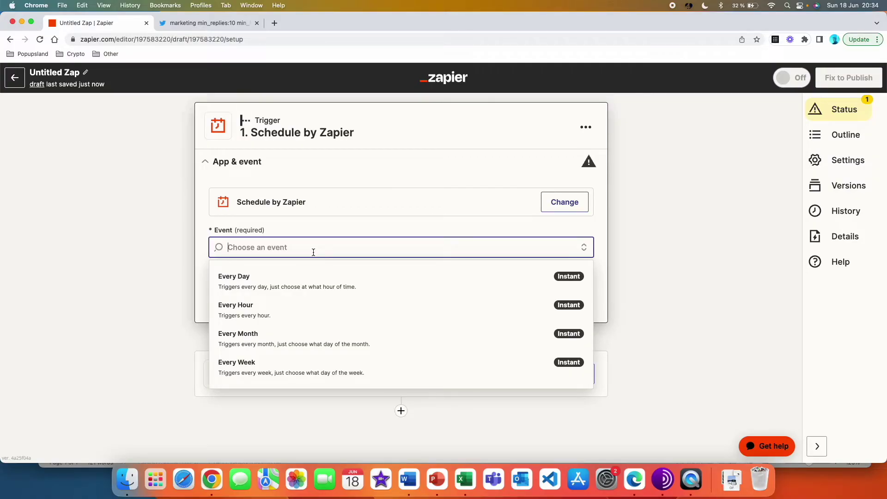
pyautogui.click(310, 277)
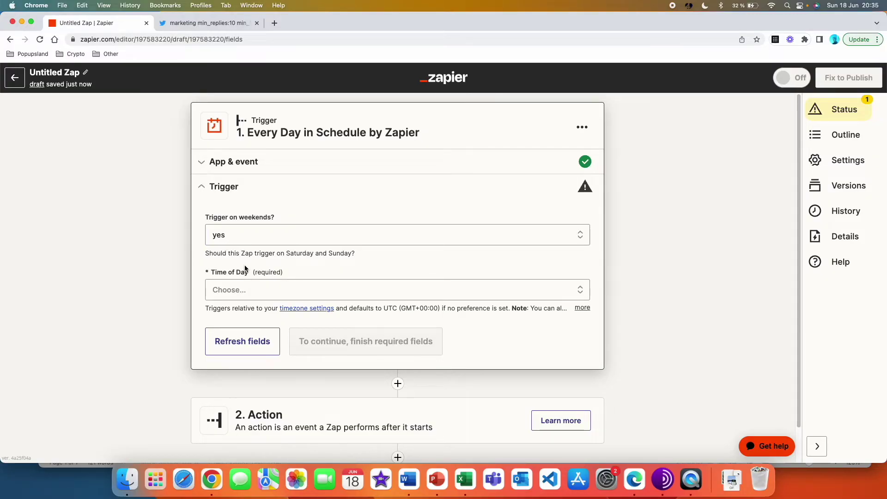
pyautogui.click(254, 290)
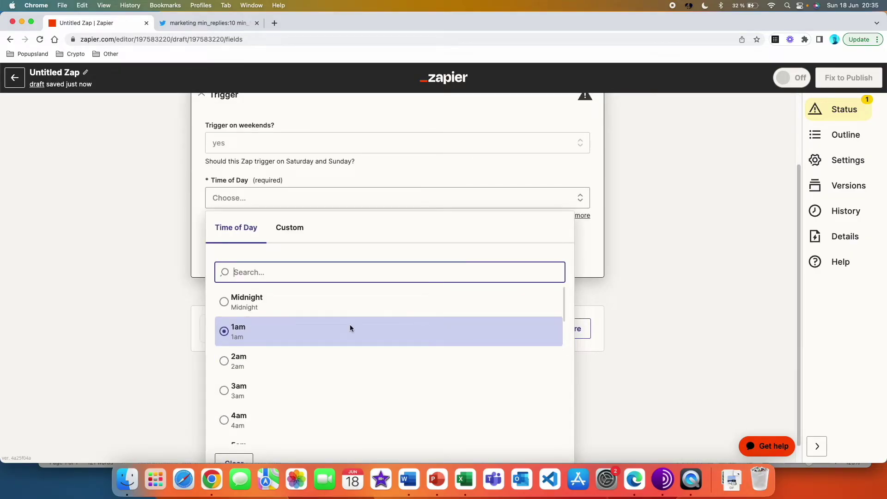
pyautogui.scroll(-10, 304, 371)
pyautogui.scroll(-5, 304, 374)
pyautogui.click(257, 351)
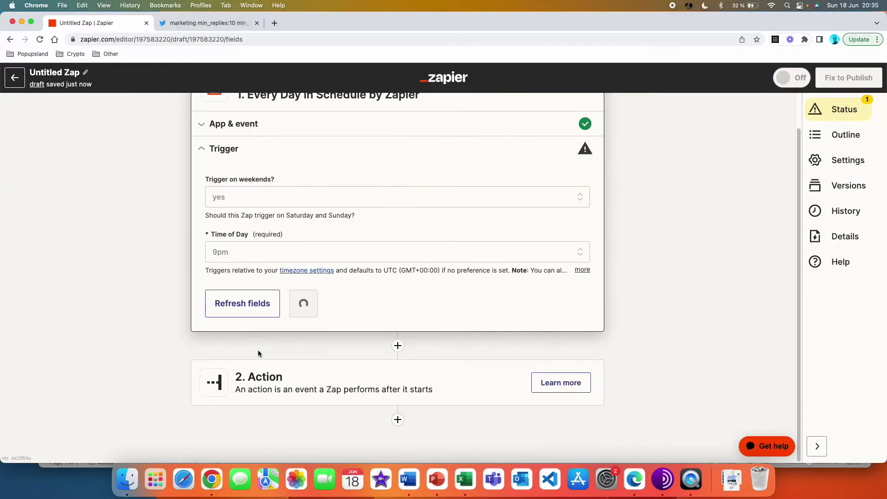
pyautogui.click(313, 282)
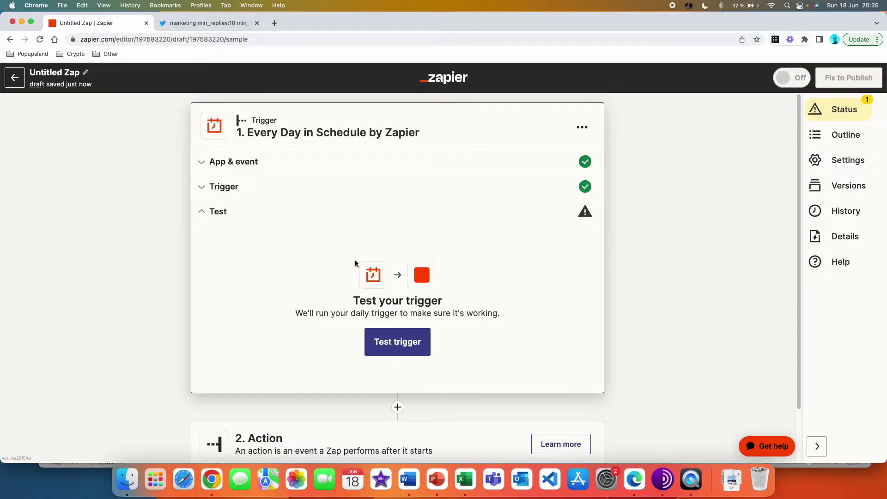
# - Test the daily trigger and continue to the action setup
pyautogui.click(409, 344)
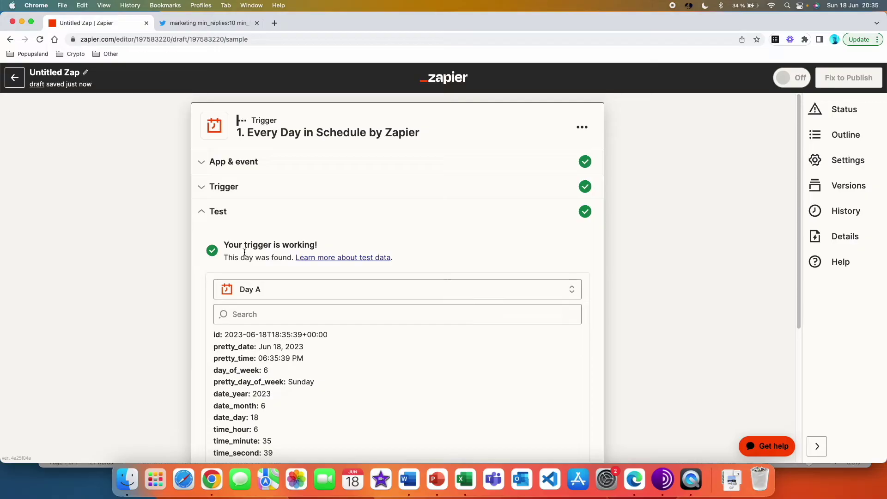
pyautogui.scroll(-3, 351, 314)
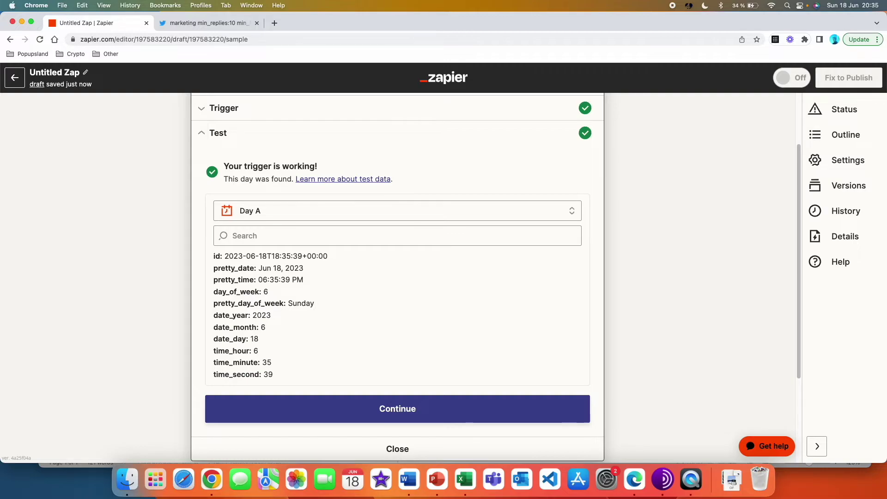
pyautogui.click(425, 411)
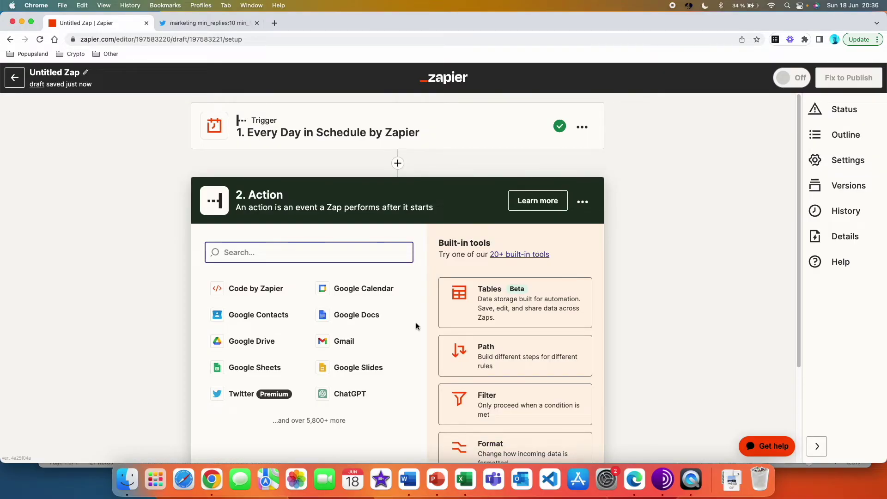
# - Choose ChatGPT as the action app with Conversation as its event
pyautogui.write('chatg')
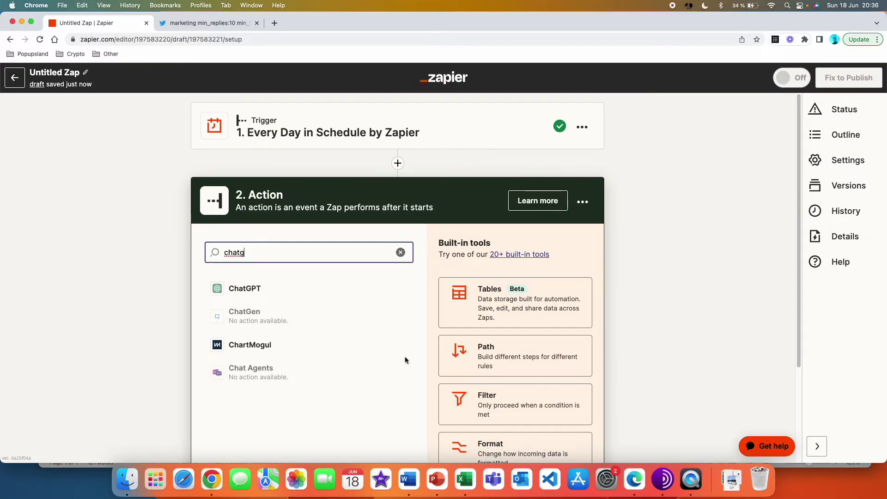
pyautogui.click(278, 286)
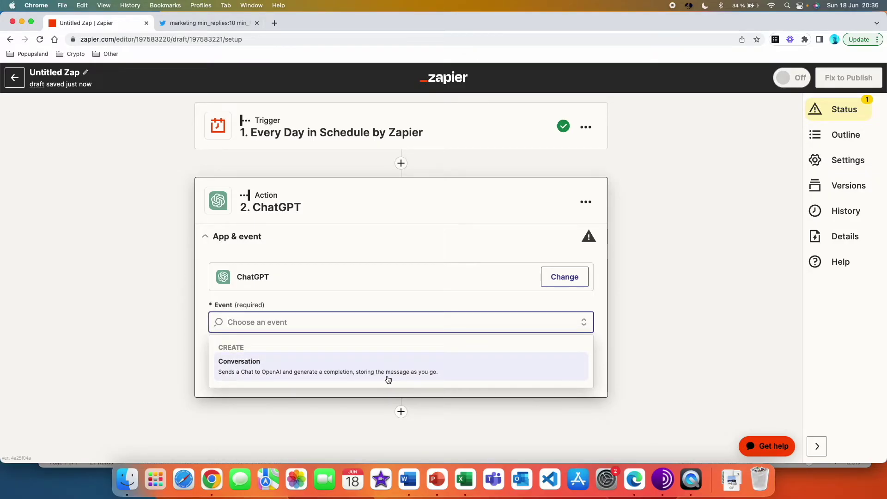
pyautogui.click(310, 373)
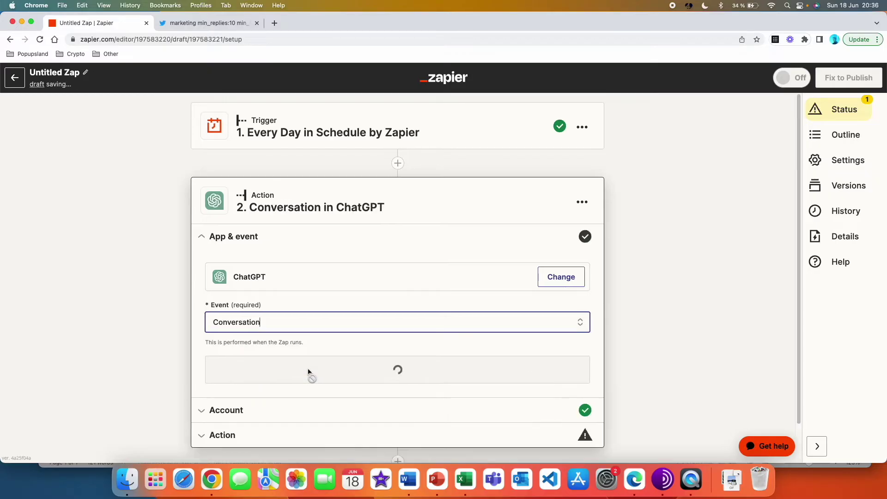
# - Keep the connected ChatGPT account and enter a user message requesting a viral tweet, with two sample tweets, context, a 250-character maximum and hashtags #Marketing #ChatGPT #Business
pyautogui.click(347, 361)
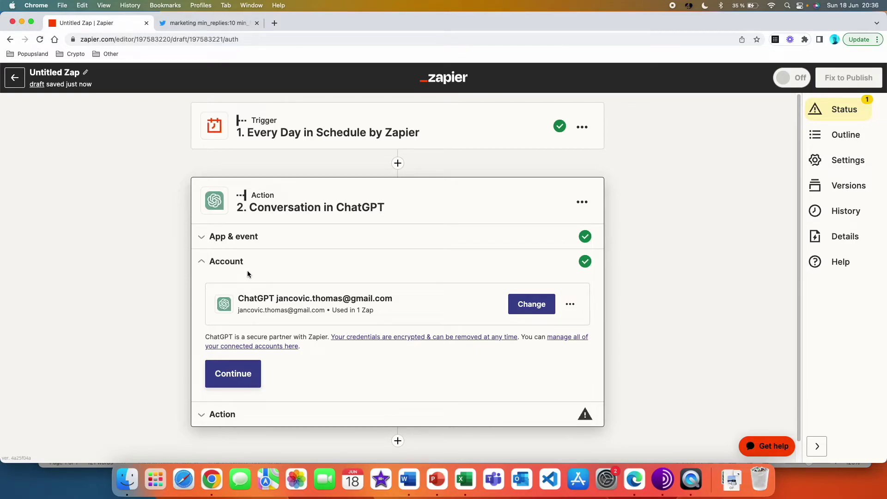
pyautogui.click(241, 373)
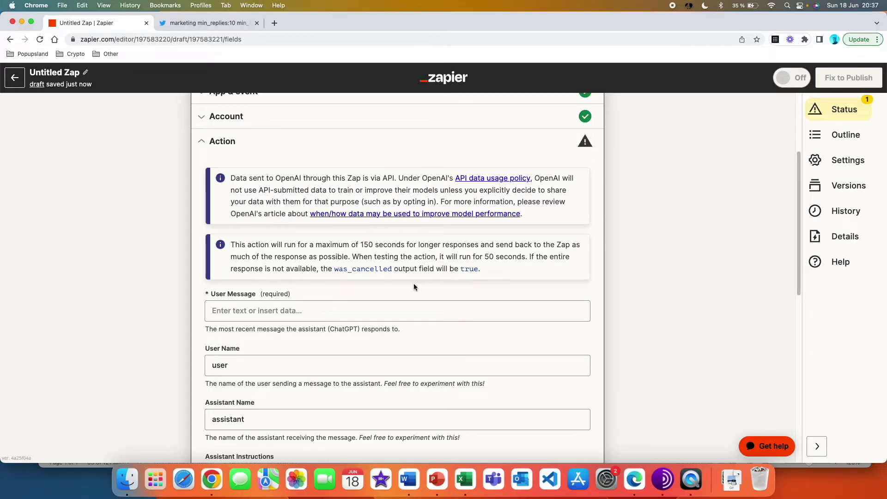
pyautogui.click(238, 316)
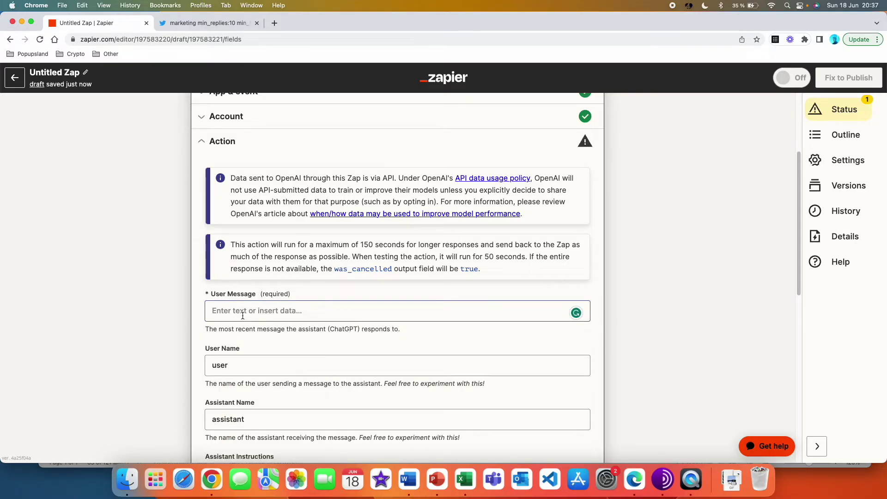
pyautogui.write('Create a viral tweet like these ones:  (For a business to run on its own, you need three things 1. Create constant demand through marketing 2. Invest in a good team 3. Build systems to run the business and give value to customers)  (if you don’t have 34,531 screenshots on your phone, do you even work in marketing?)  Context: (You run a Twitter account that helps marketers use tech and ai at work.)  Details: (The tweet should be a maximum of 250 characters. Include three hashtags: #Marketing #ChatGPT #Business)')
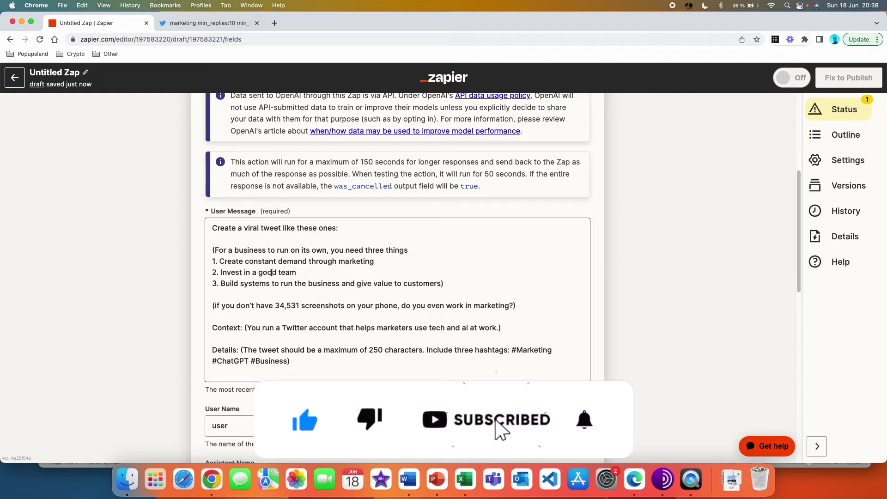
# - Review the sample tweet about a business running on its own in the prompt against the Twitter search results, and return to Zapier
pyautogui.click(517, 283)
pyautogui.hotkey('shift', 'Up')
pyautogui.hotkey('shift', 'Up')
pyautogui.hotkey('shift', 'Up')
pyautogui.hotkey('shift', 'Home')
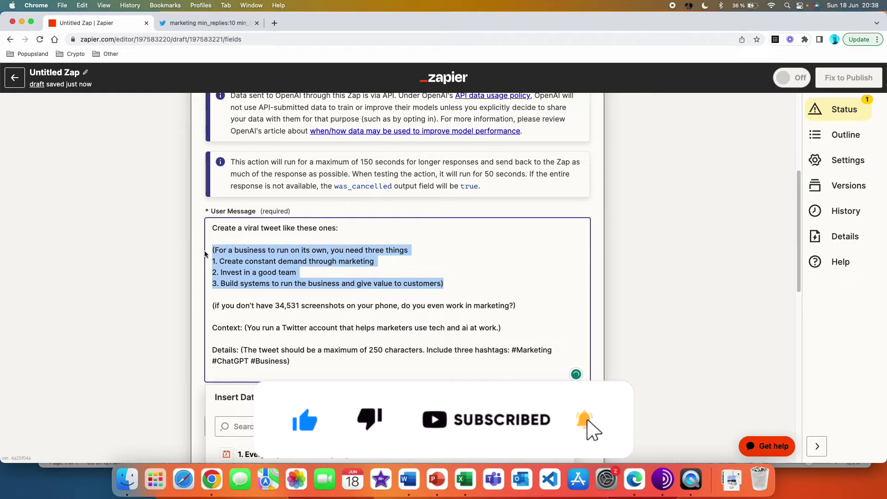
pyautogui.hotkey('ctrl', 'Tab')
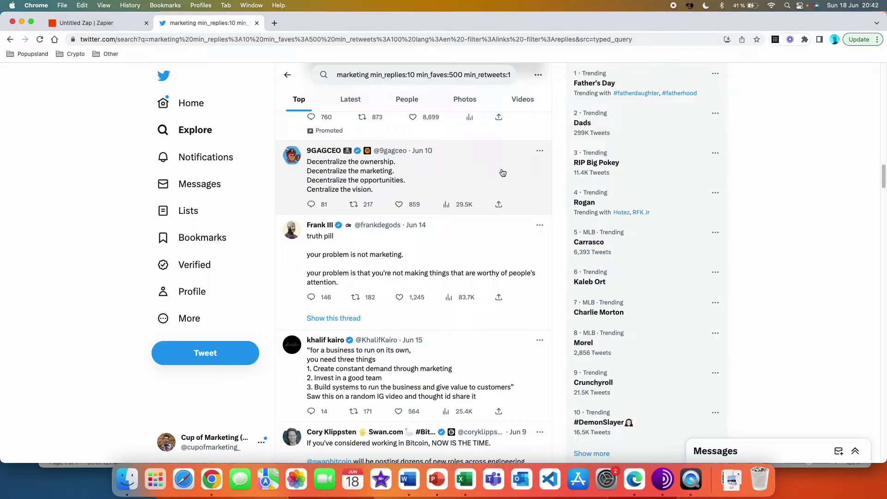
pyautogui.hotkey('ctrl', 'shift', 'Tab')
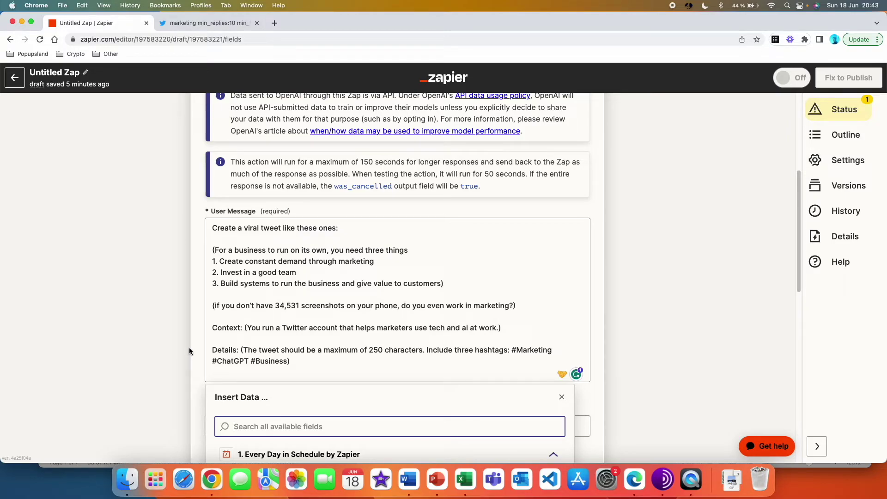
# - Set the assistant instructions to "You are a helpful social media assistant." and the memory key to twitter_chatgpt
pyautogui.scroll(-5, 189, 351)
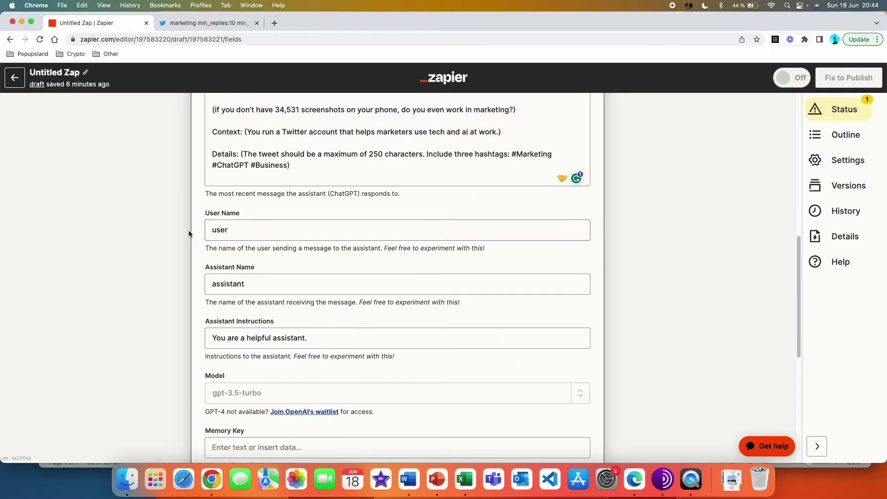
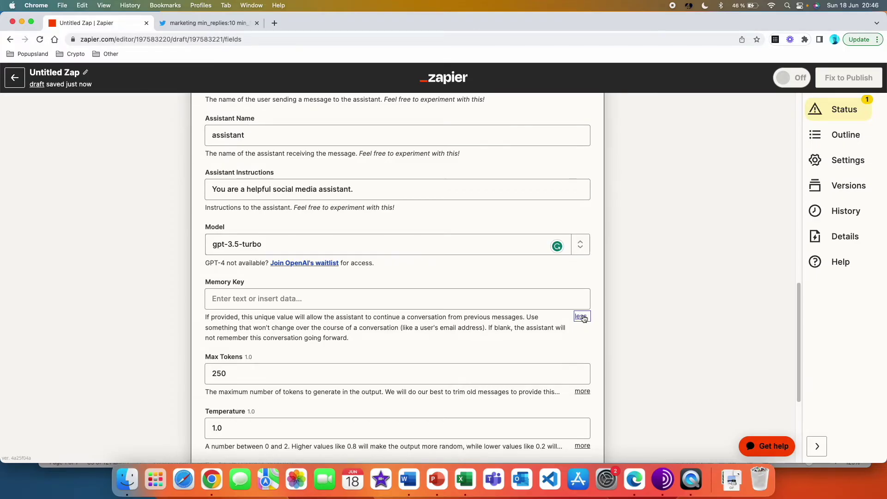
pyautogui.scroll(-1, 179, 301)
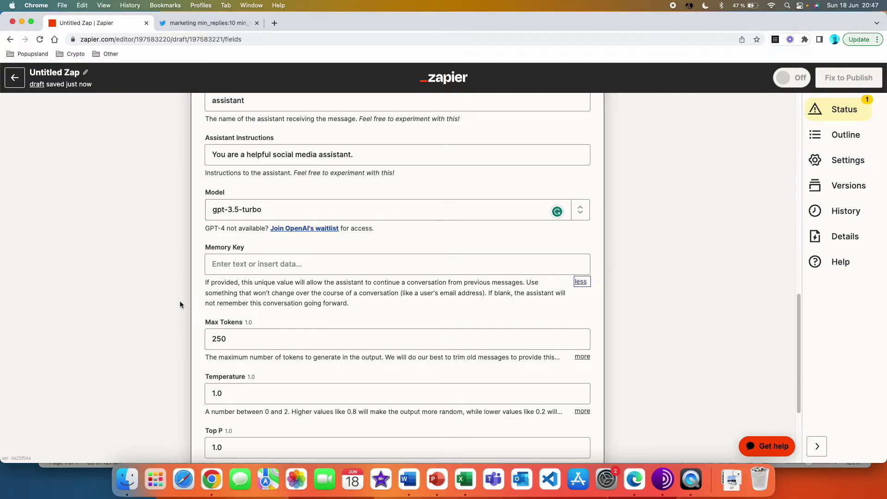
pyautogui.press('Tab')
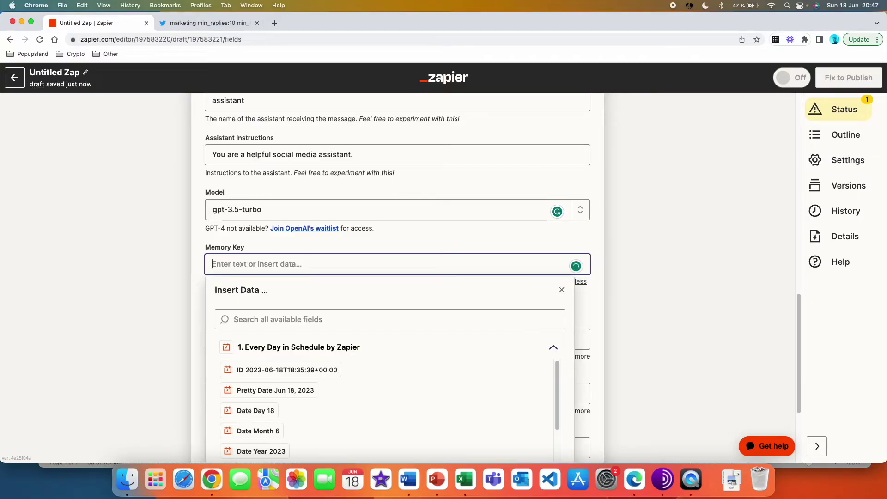
pyautogui.write('twitter_chatgpt')
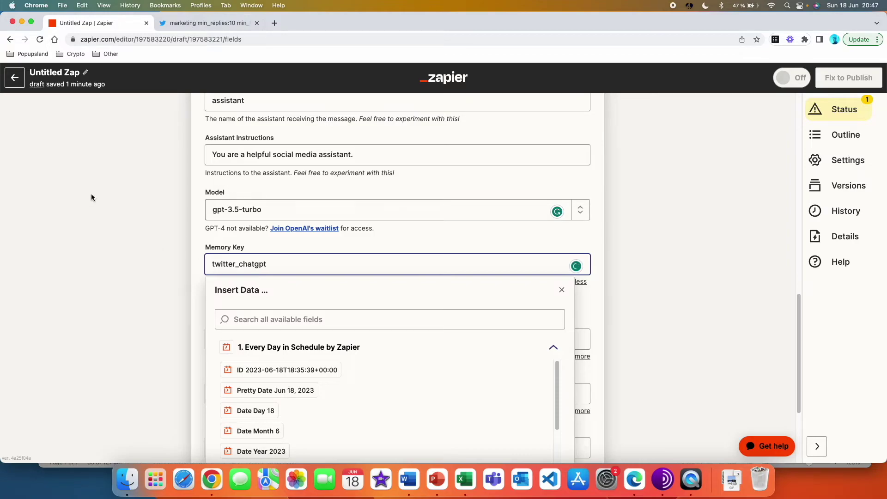
pyautogui.click(91, 193)
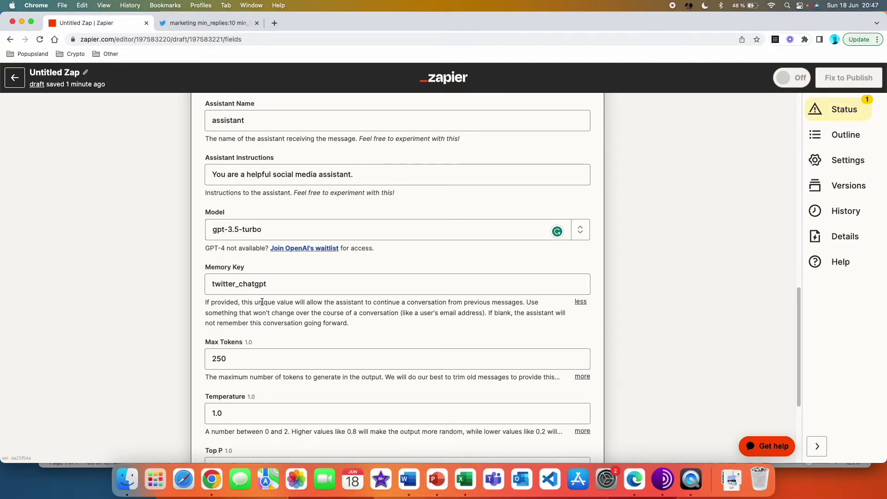
# - Add "Don't repeat the same tweets." to the user message's details, before the hashtag instruction
pyautogui.scroll(6, 262, 302)
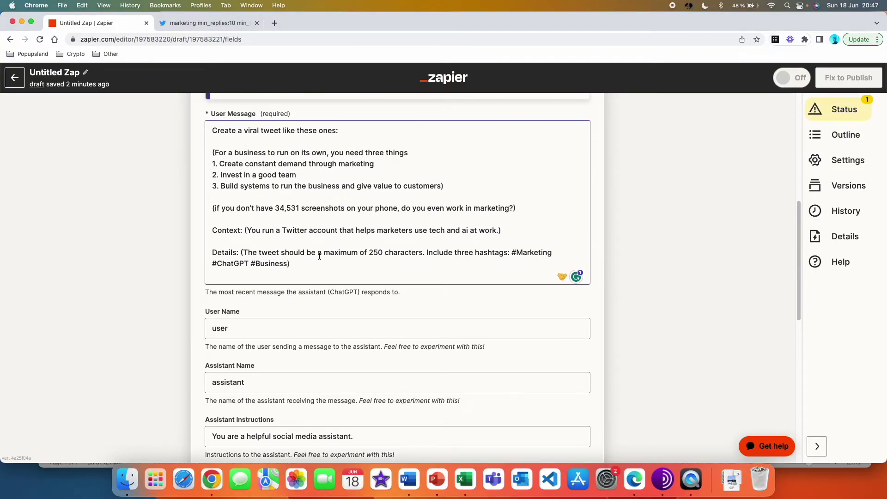
pyautogui.click(426, 252)
pyautogui.write("Don't repeat the same tweets.")
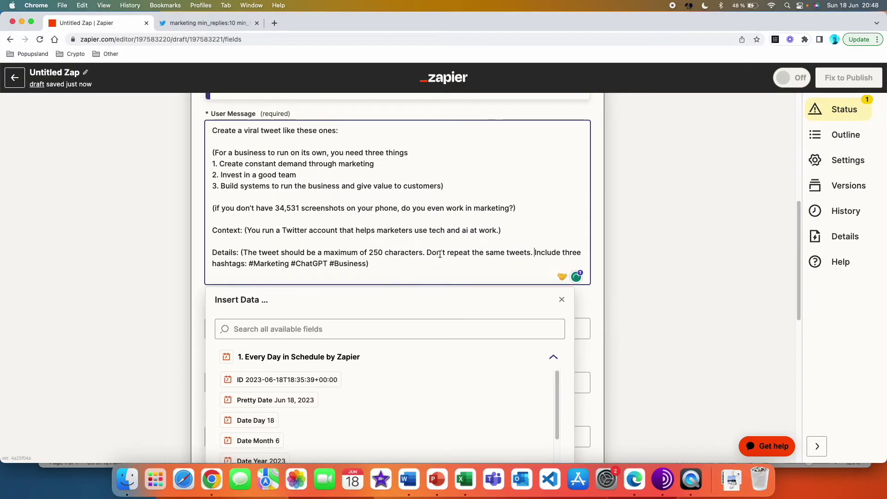
# - Continue past the ChatGPT action's fields and test the action by sending the conversation
pyautogui.scroll(3, 494, 369)
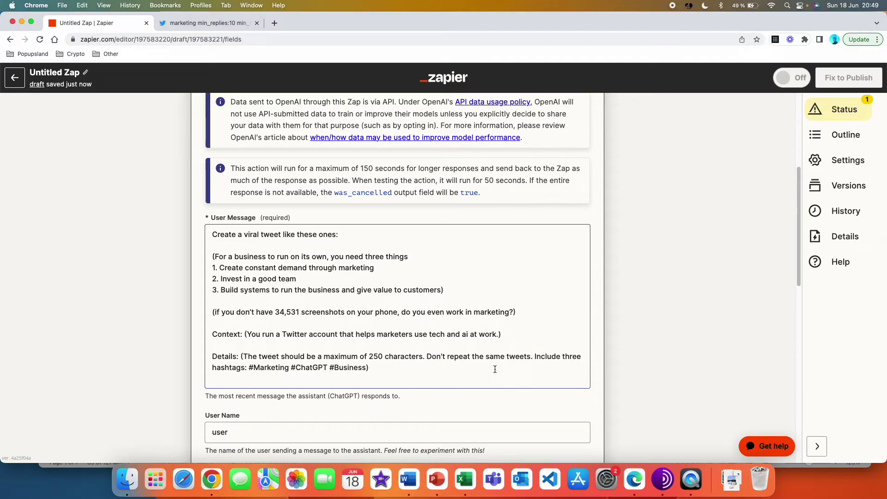
pyautogui.scroll(-15, 495, 369)
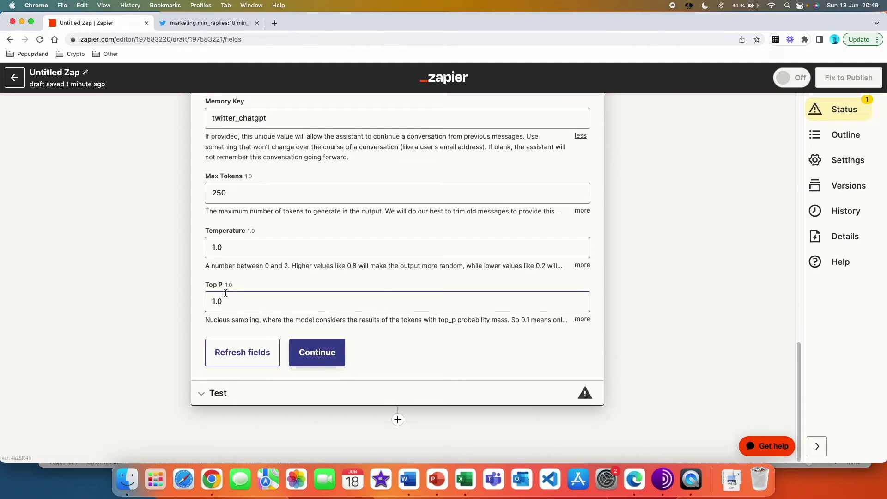
pyautogui.click(317, 352)
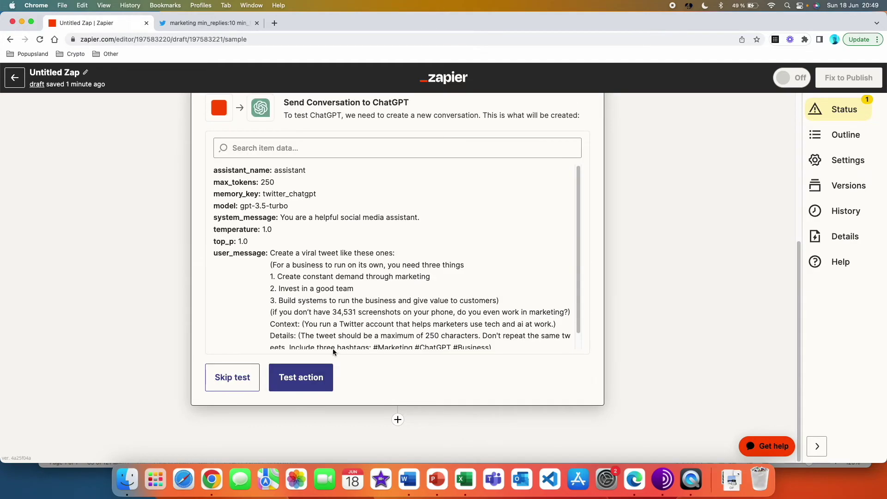
pyautogui.scroll(-1, 332, 323)
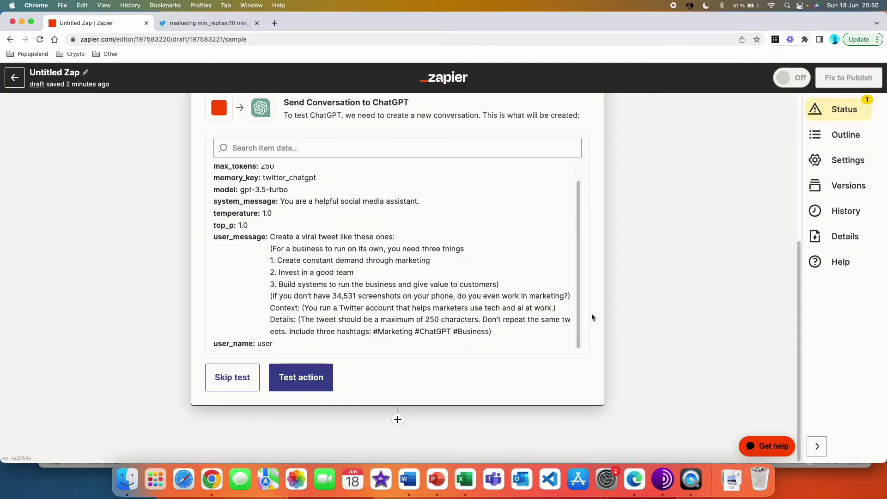
pyautogui.click(321, 389)
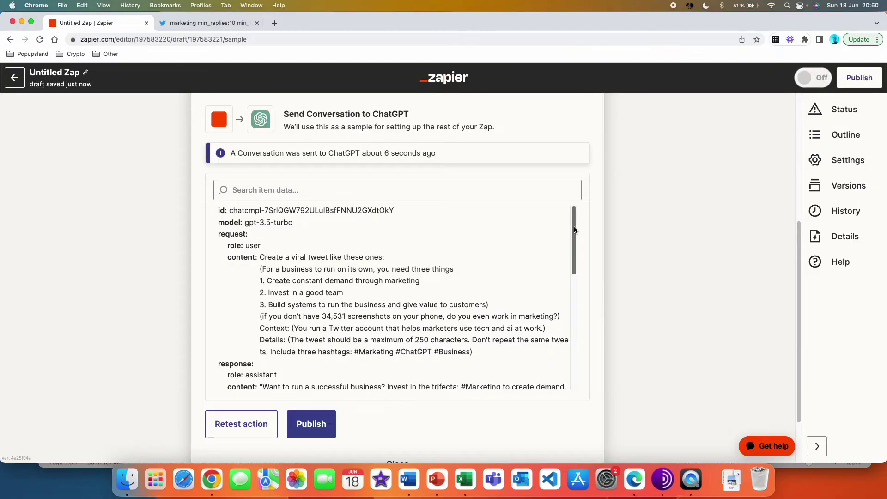
# - Examine the assistant's response content in the test result, including the quotation marks around the tweet
pyautogui.moveTo(574, 229); pyautogui.dragTo(574, 262)
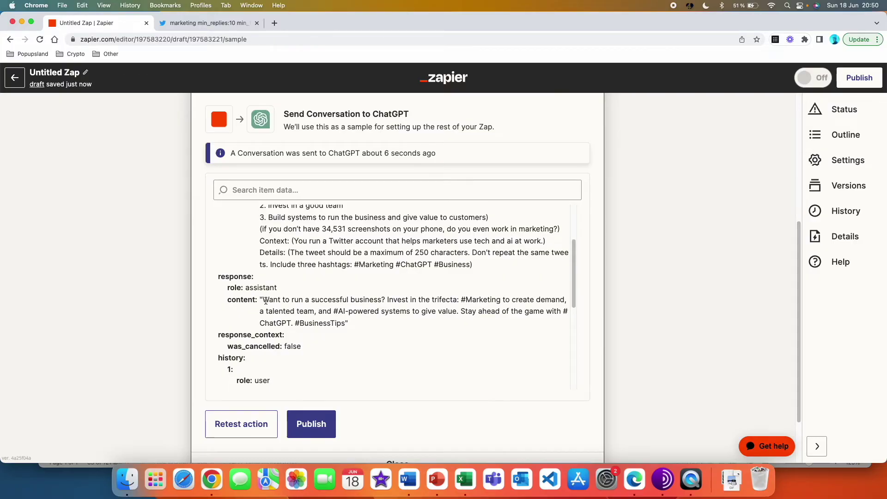
pyautogui.moveTo(349, 323); pyautogui.dragTo(253, 320)
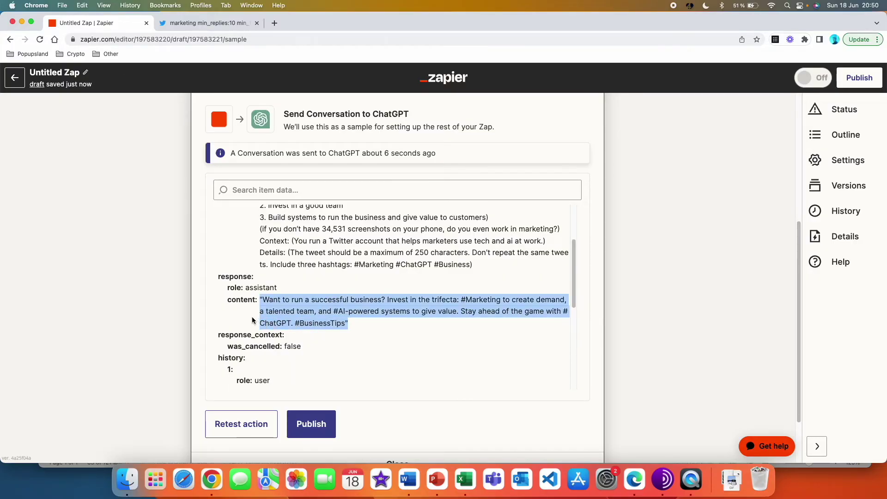
pyautogui.click(254, 312)
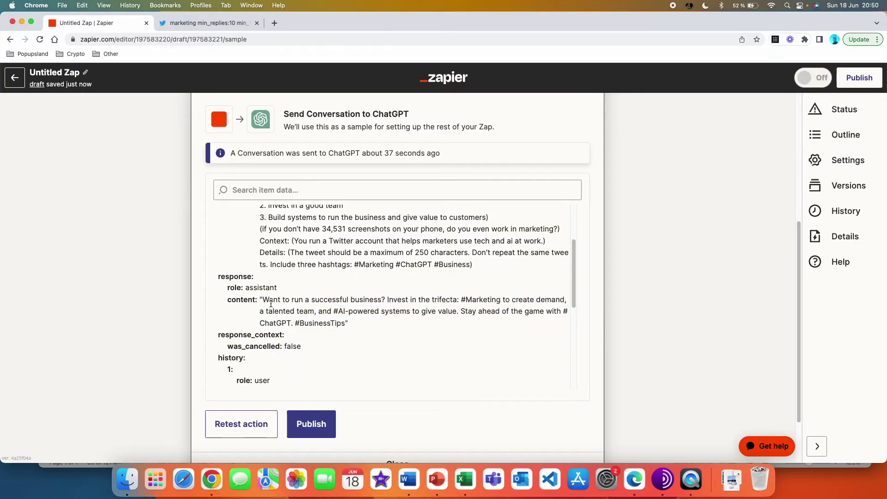
pyautogui.moveTo(262, 299); pyautogui.dragTo(259, 299)
pyautogui.click(353, 326)
# - Add "Don't include any text before or after the tweet and don't use quotation marks." to the user message's details and retest the action
pyautogui.scroll(5, 236, 290)
pyautogui.click(236, 290)
pyautogui.scroll(-5, 231, 290)
pyautogui.click(535, 351)
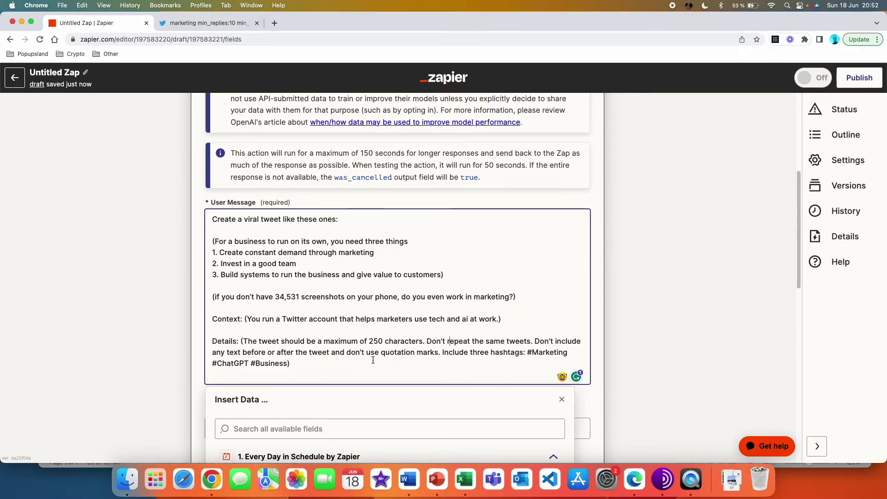
pyautogui.scroll(1, 515, 340)
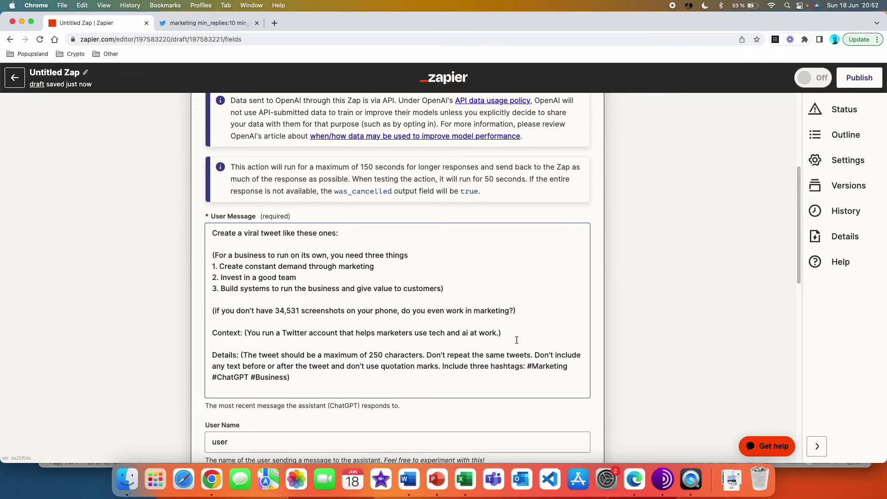
pyautogui.scroll(-15, 516, 340)
pyautogui.click(237, 440)
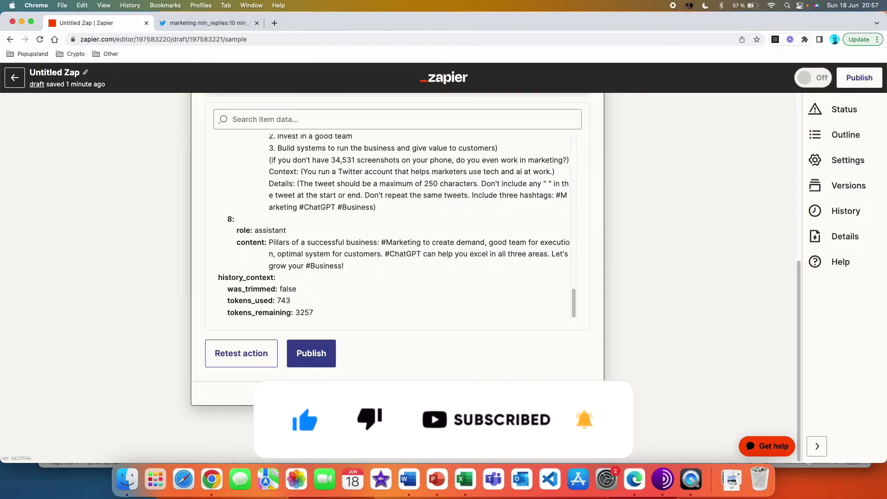
# - Add a third step to the Zap using Formatter by Zapier with Text as its event
pyautogui.click(393, 414)
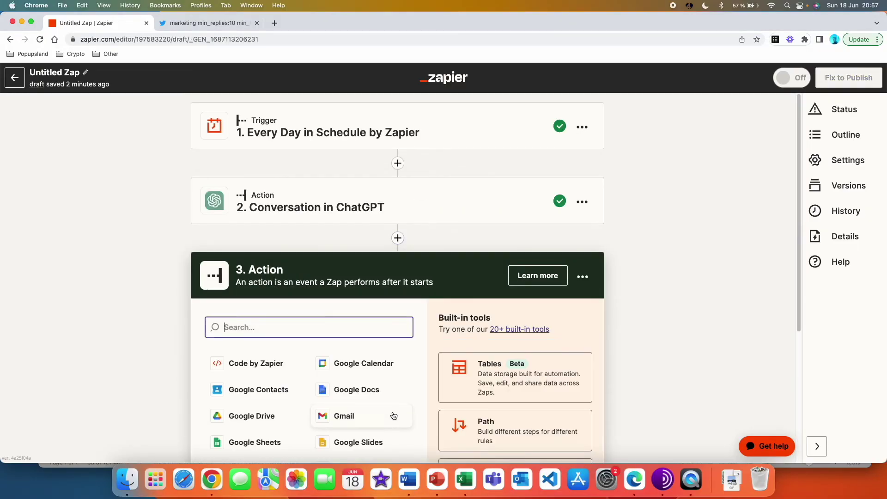
pyautogui.write('format')
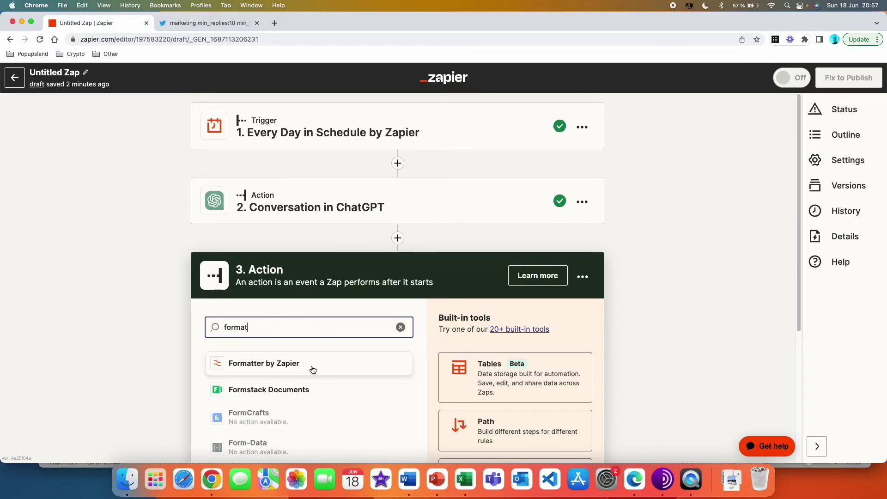
pyautogui.click(311, 364)
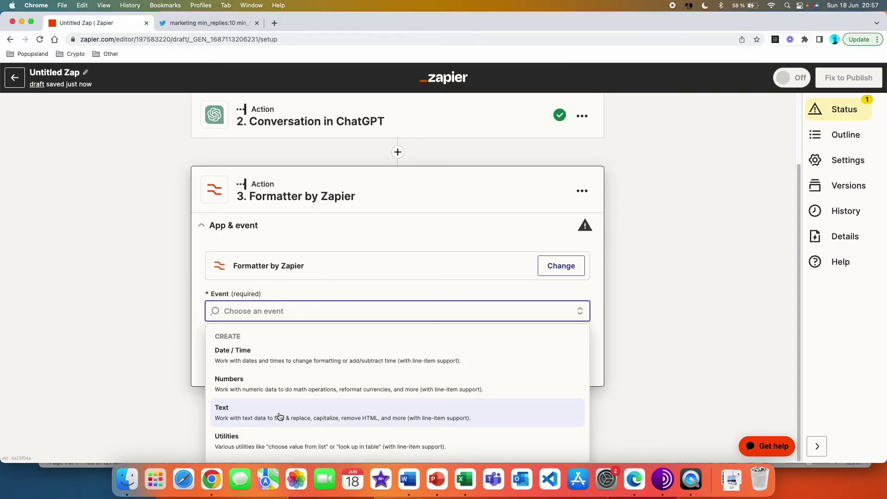
pyautogui.click(279, 413)
# - Choose Replace as the Formatter step's transform
pyautogui.click(256, 334)
pyautogui.scroll(-10, 319, 296)
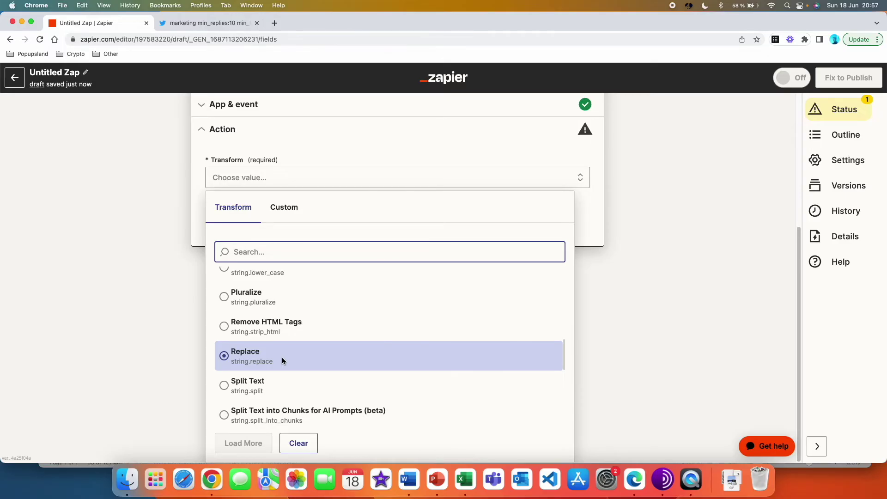
pyautogui.click(282, 356)
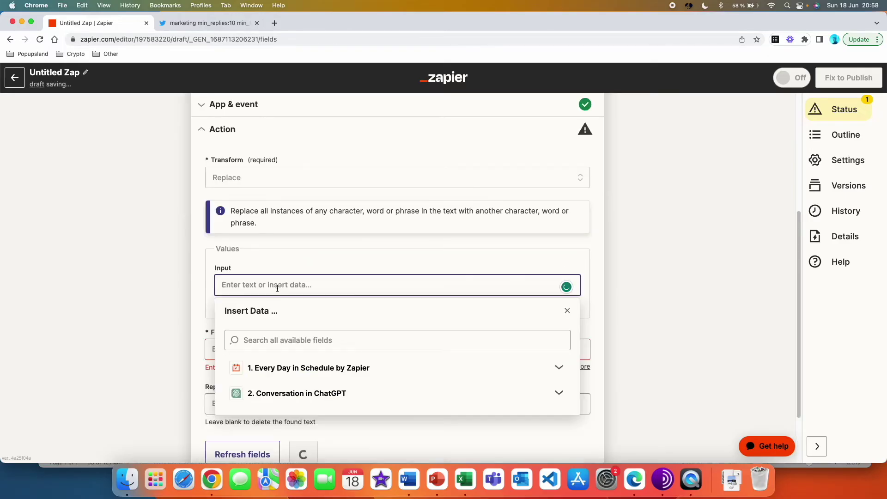
# - Use the ChatGPT step's Assistant Response Message as the Formatter input and set the text to find to a double quotation mark
pyautogui.click(318, 401)
pyautogui.scroll(-10, 376, 410)
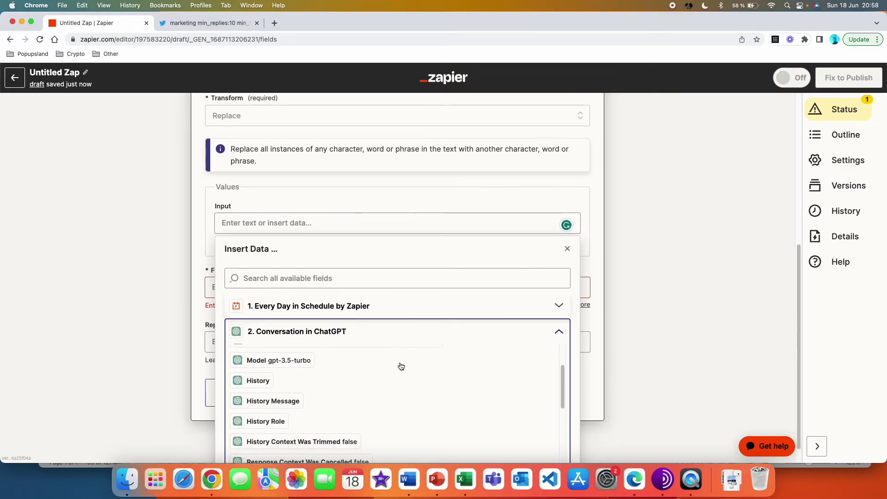
pyautogui.scroll(-1, 447, 264)
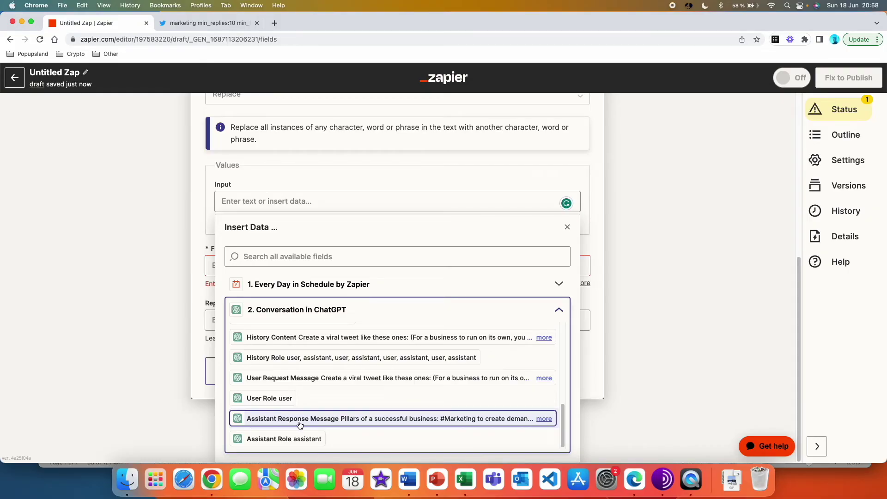
pyautogui.click(368, 425)
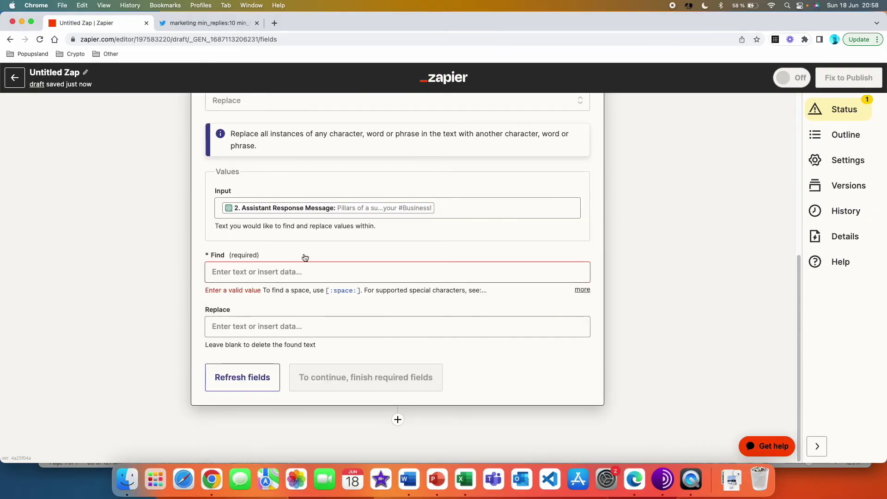
pyautogui.click(233, 272)
pyautogui.write('"')
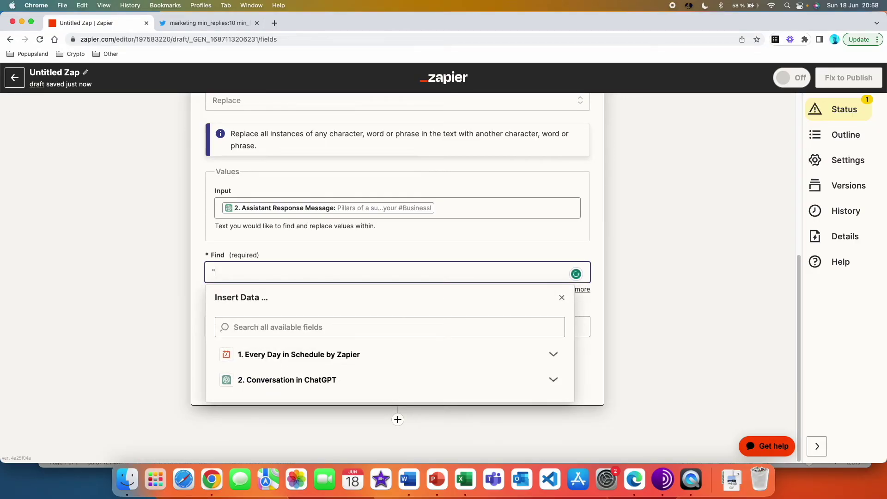
# - Leave the Formatter step's replacement text blank so that the found quotation marks are deleted
pyautogui.click(162, 270)
pyautogui.click(236, 326)
pyautogui.click(173, 312)
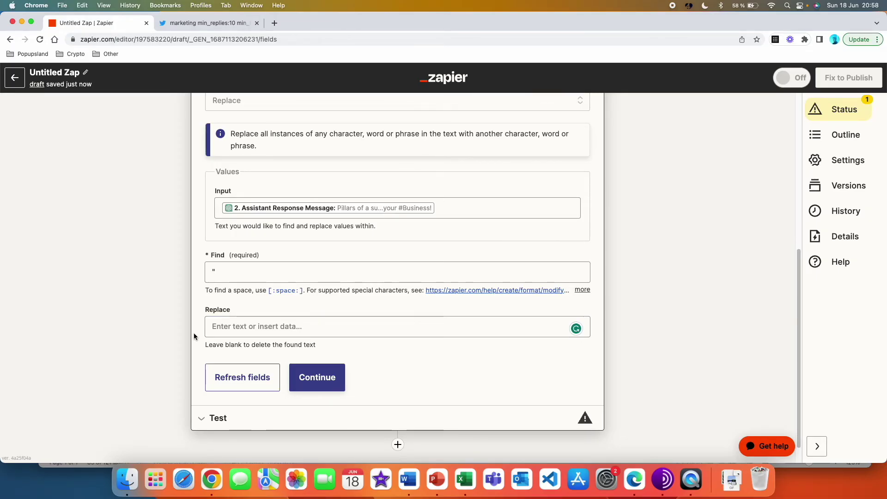
# - Delete the third step, Text in Formatter by Zapier, from the Zap
pyautogui.scroll(4, 586, 153)
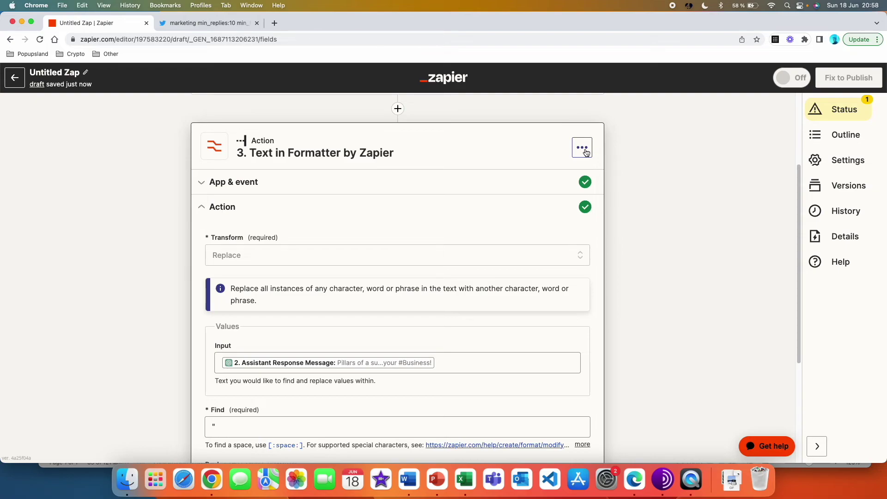
pyautogui.click(586, 153)
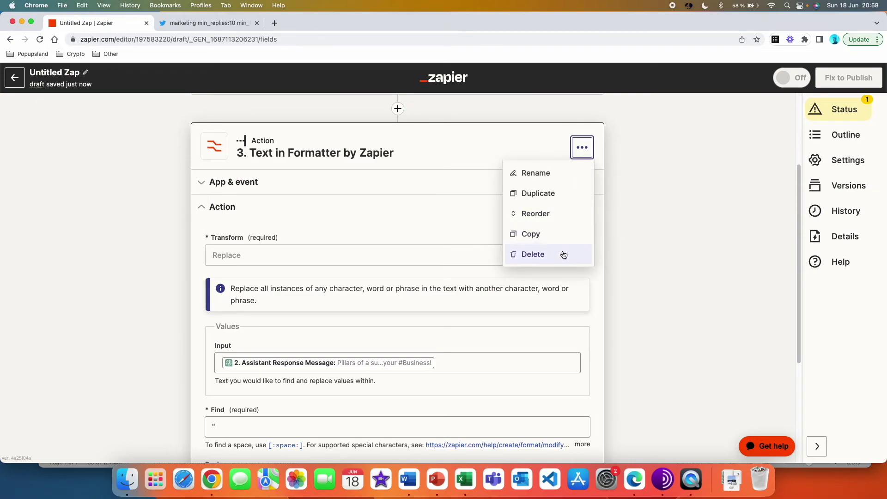
pyautogui.click(563, 253)
pyautogui.click(564, 253)
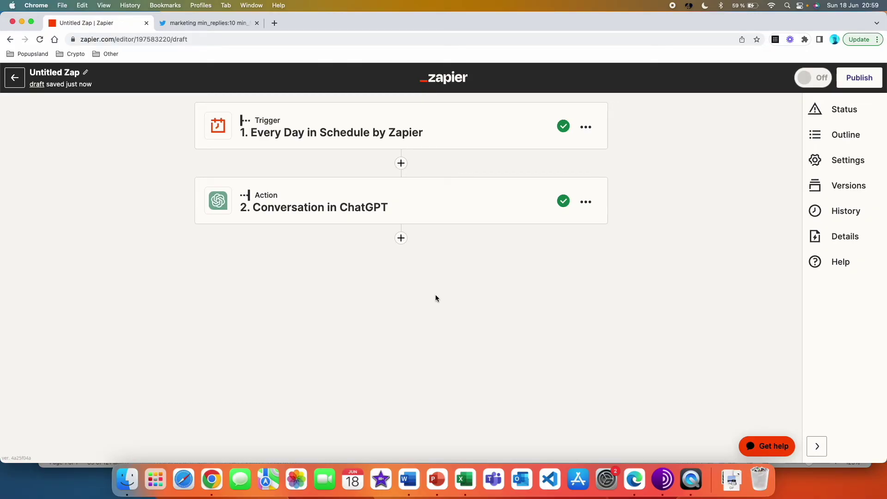
# - Add a third step to the Zap using Twitter with Create Tweet as its event and the connected Twitter account
pyautogui.click(401, 238)
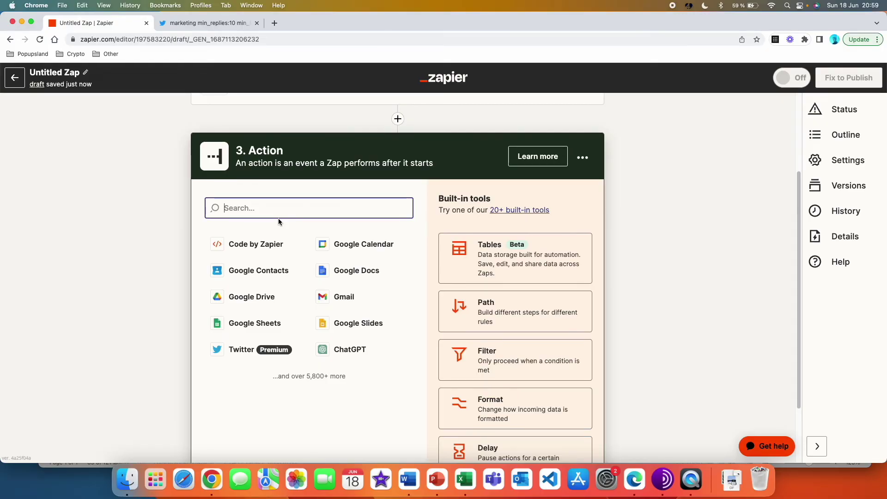
pyautogui.write('twitt')
pyautogui.press('Return')
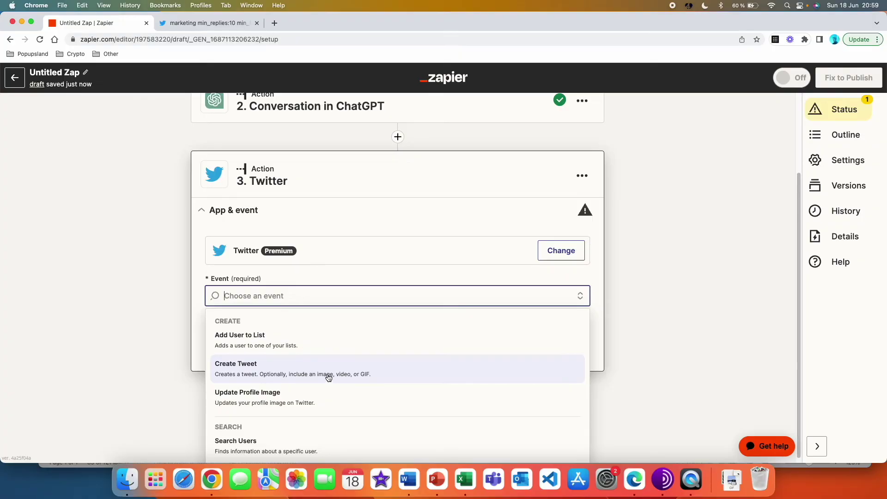
pyautogui.click(296, 371)
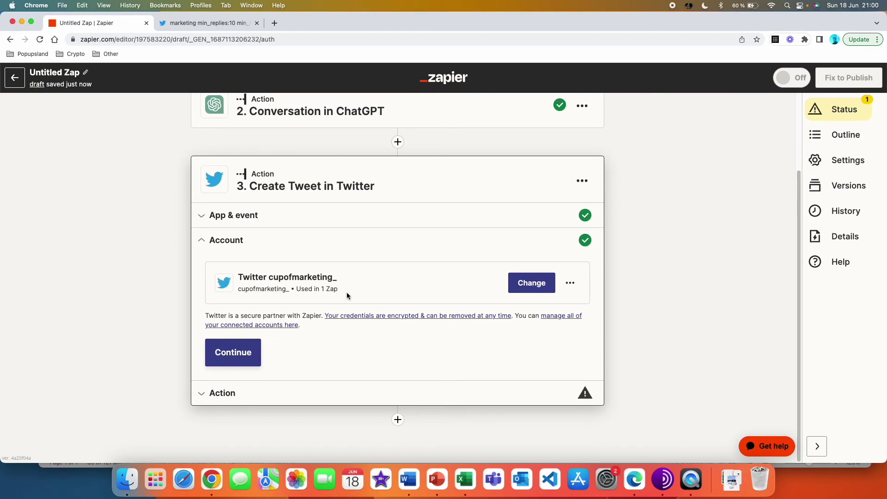
pyautogui.click(233, 352)
# - Use the ChatGPT step's Assistant Response Message as the message of the Create Tweet action
pyautogui.click(231, 234)
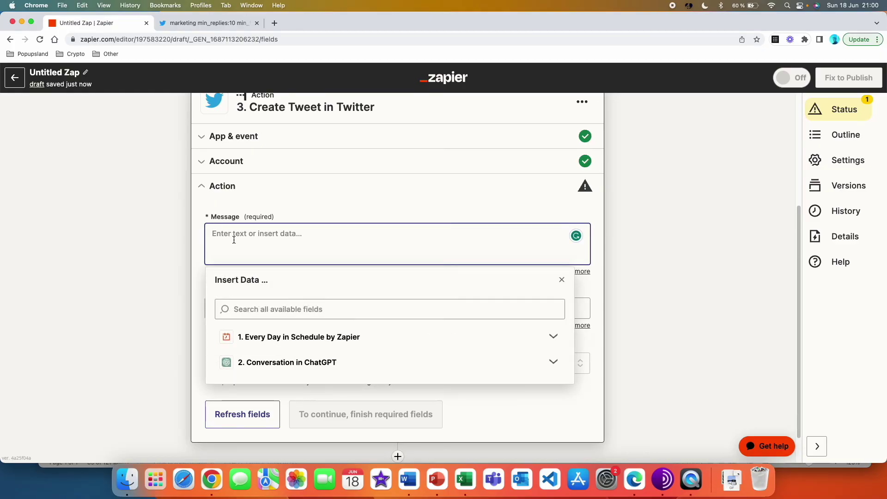
pyautogui.click(367, 366)
pyautogui.scroll(-5, 508, 412)
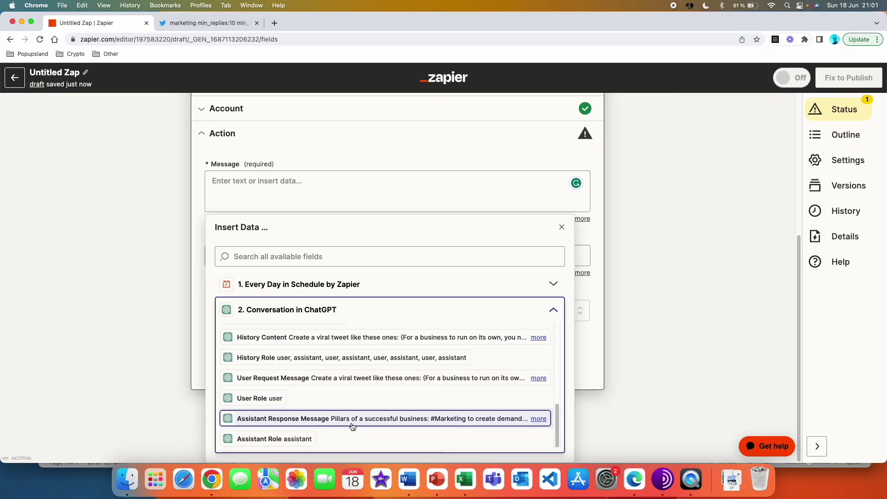
pyautogui.click(540, 419)
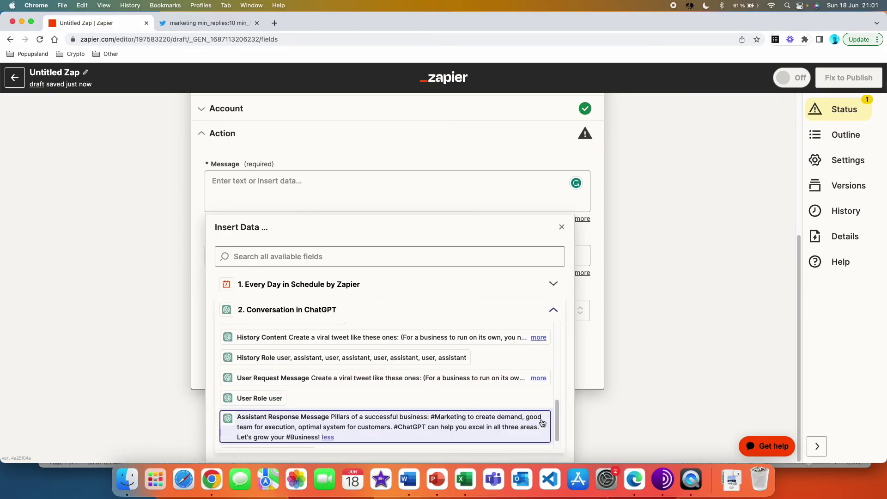
pyautogui.click(398, 427)
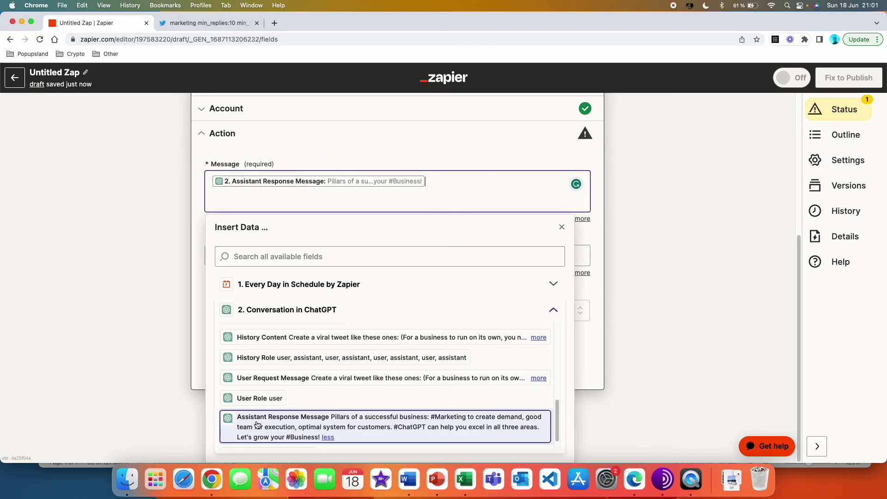
pyautogui.click(131, 254)
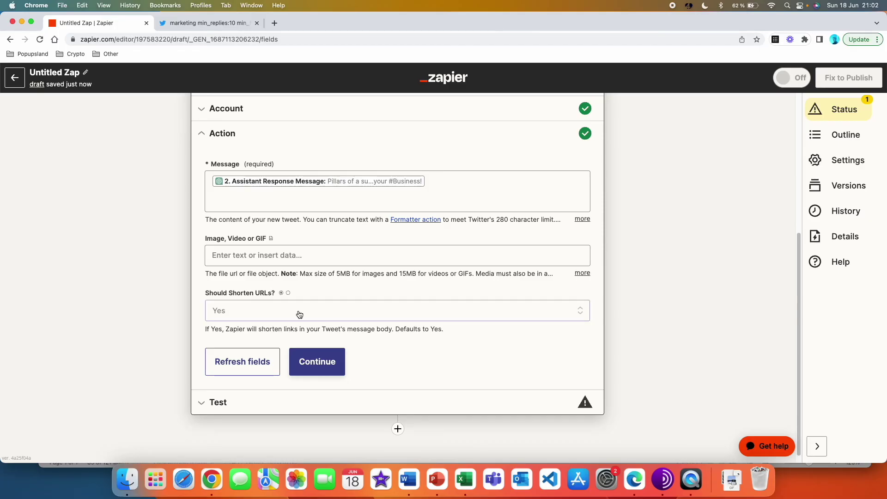
# - Test the Create Tweet action and open the posted tweet from the account's Twitter profile
pyautogui.click(317, 369)
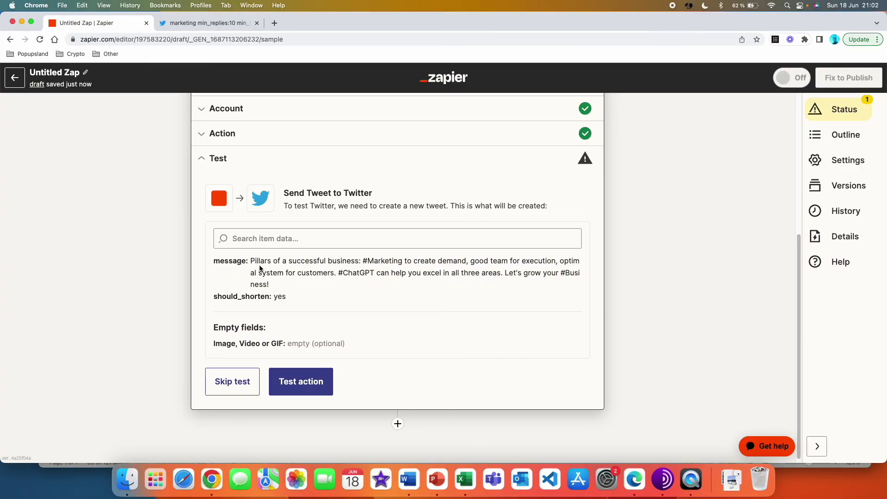
pyautogui.click(304, 377)
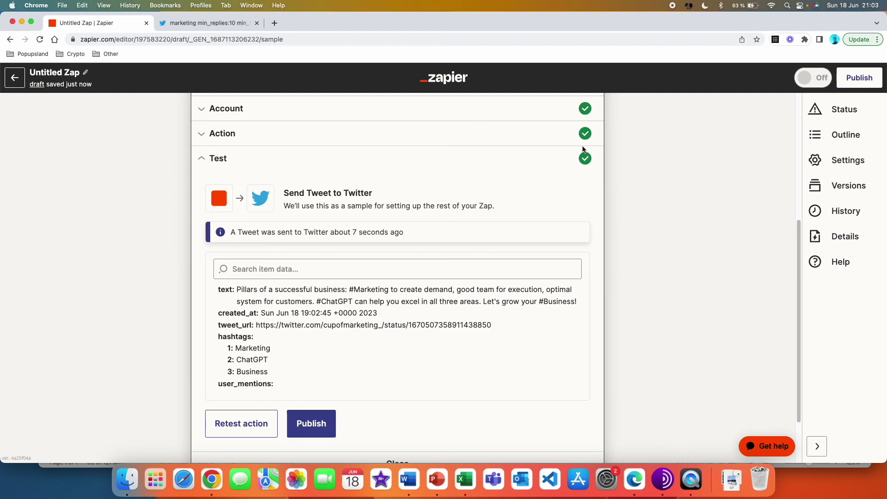
pyautogui.hotkey('ctrl', 'Tab')
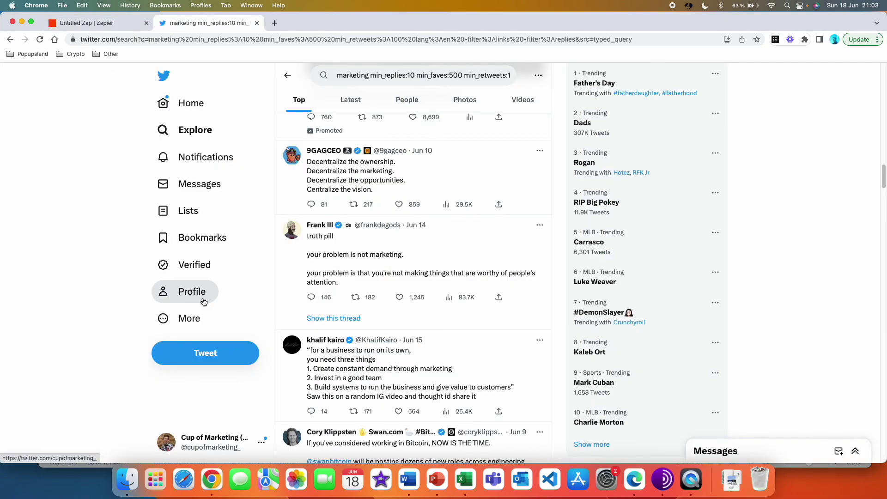
pyautogui.click(202, 301)
pyautogui.scroll(-10, 493, 261)
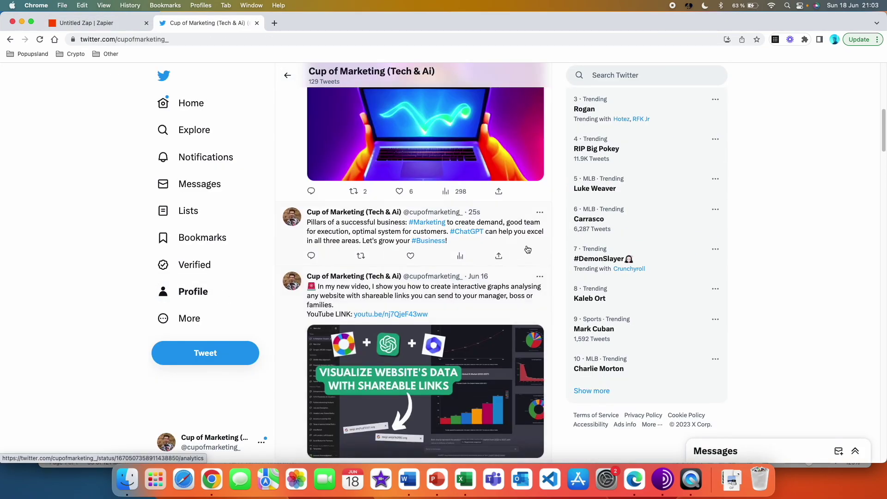
pyautogui.click(509, 233)
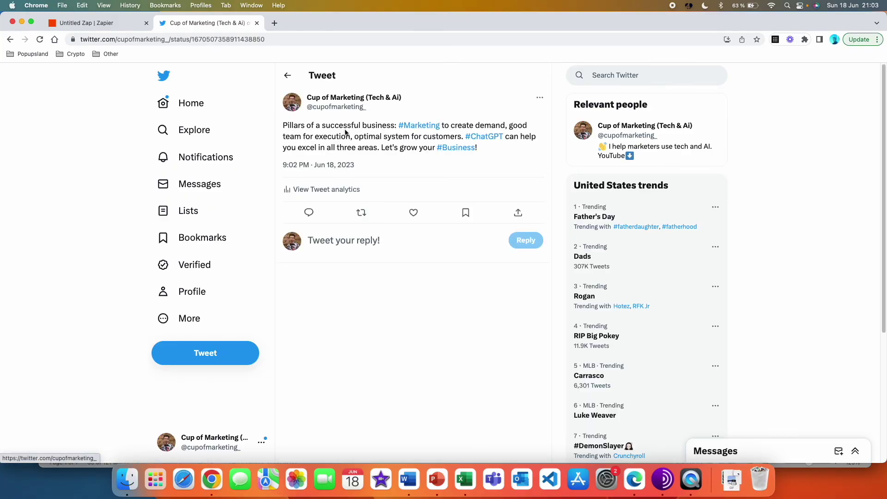
# - Switch back to the Zapier editor and rename the Zap as Twitter_ChatGPT
pyautogui.hotkey('ctrl', 'shift', 'Tab')
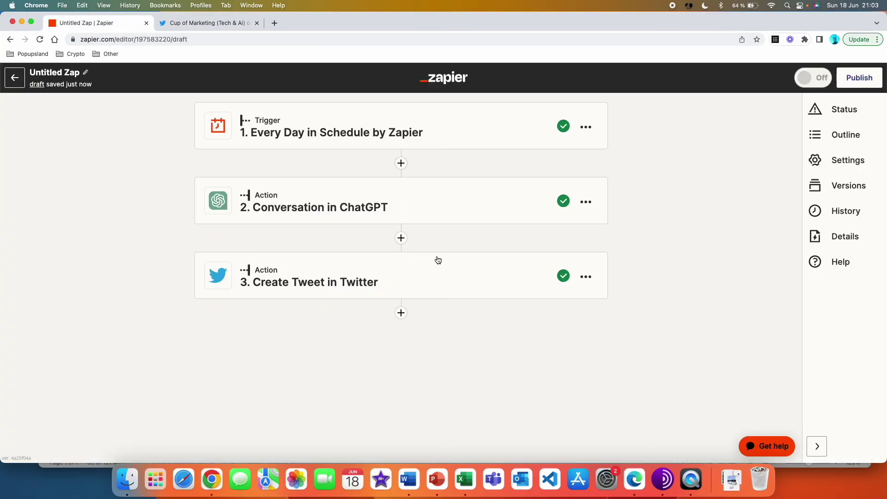
pyautogui.click(83, 73)
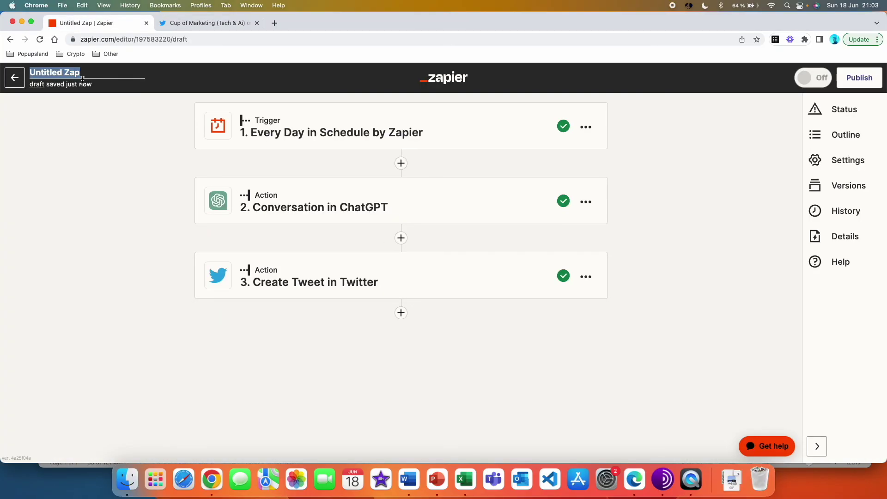
pyautogui.write('Twitter_ChatGPT')
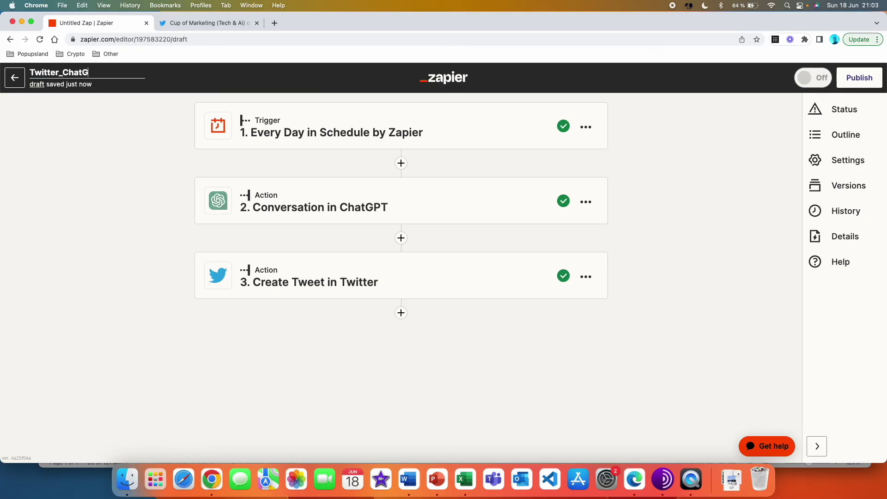
pyautogui.click(619, 156)
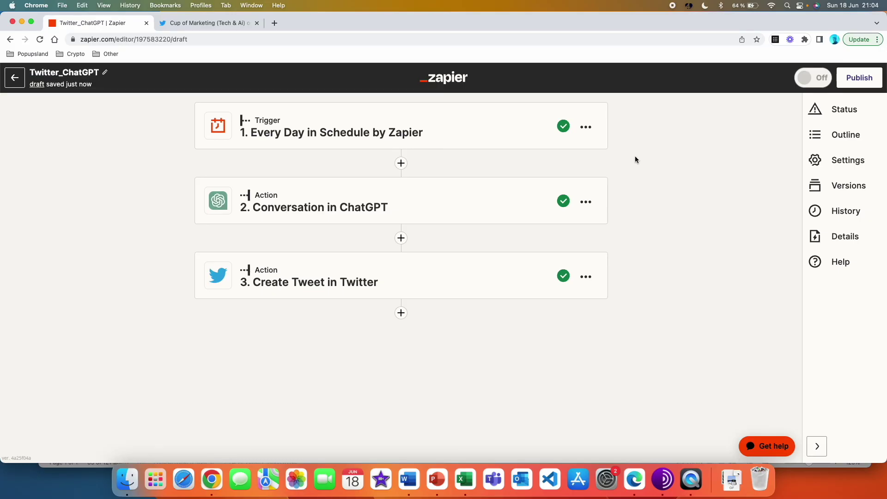